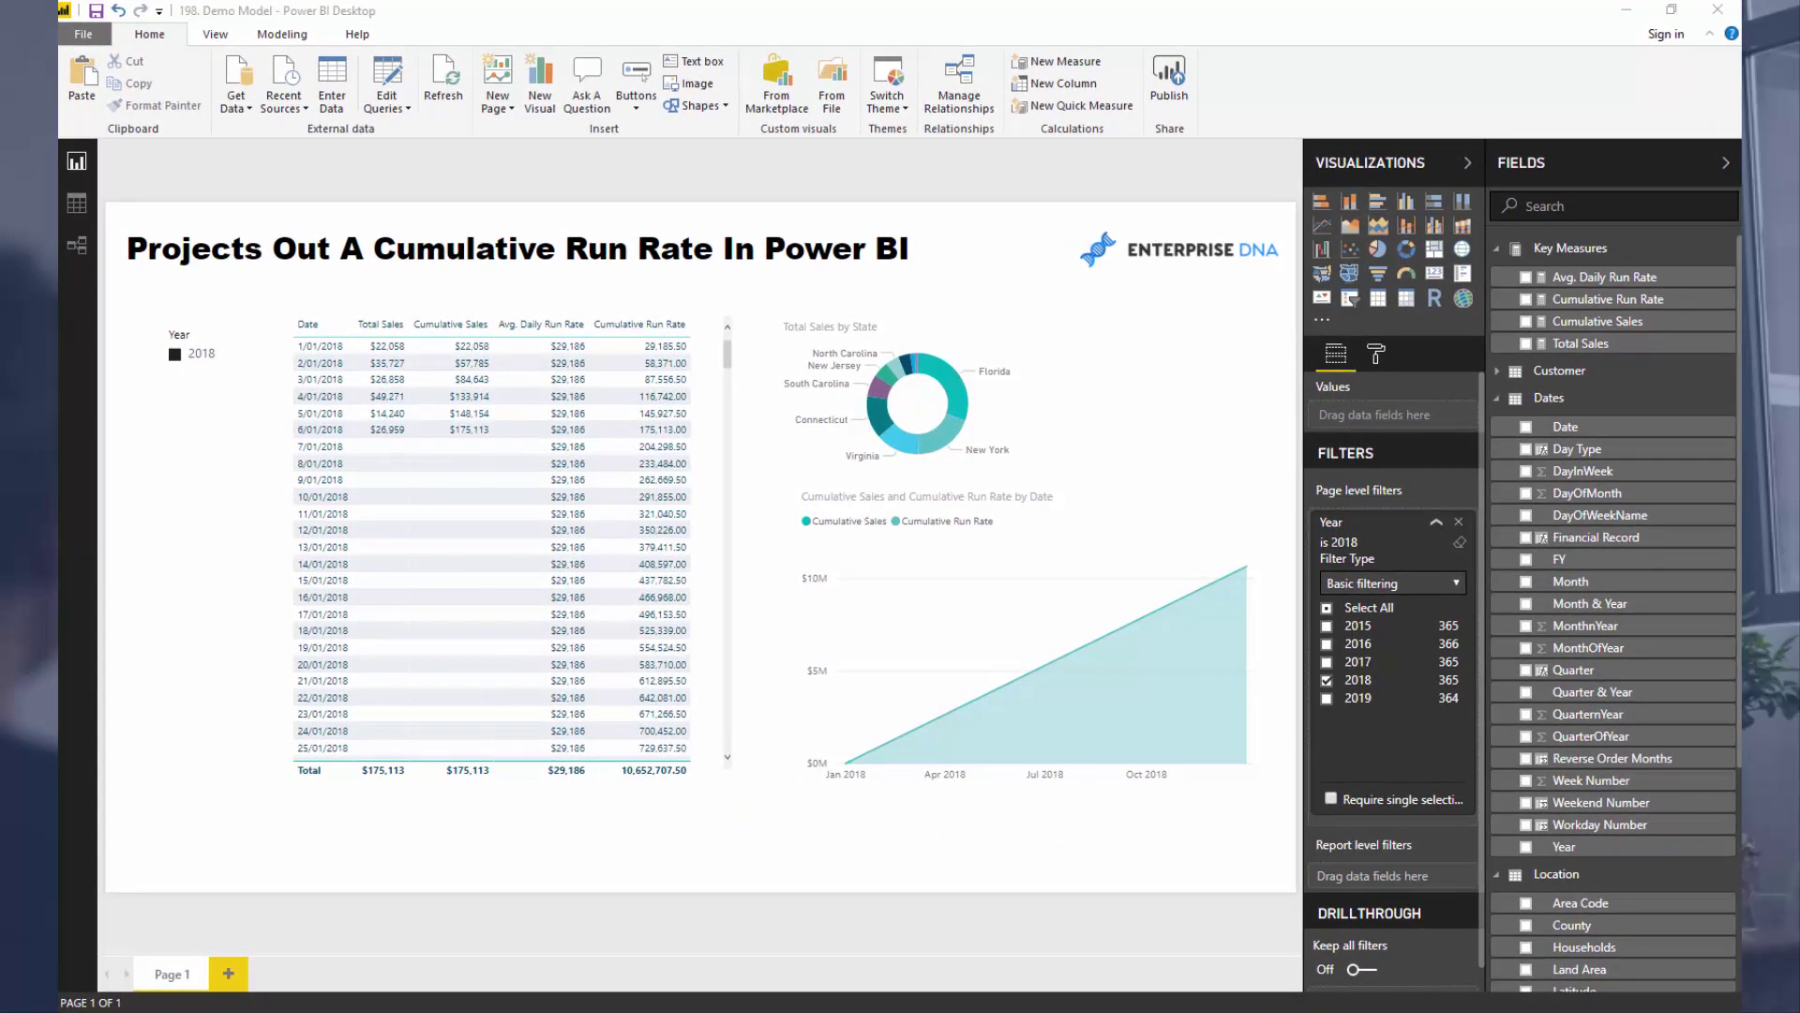
# Step: Show the 'Projecting current profit run rate' thread full-screen at the Avg. Daily Run Rate solution post
pyautogui.hotkey('alt', 'Tab')
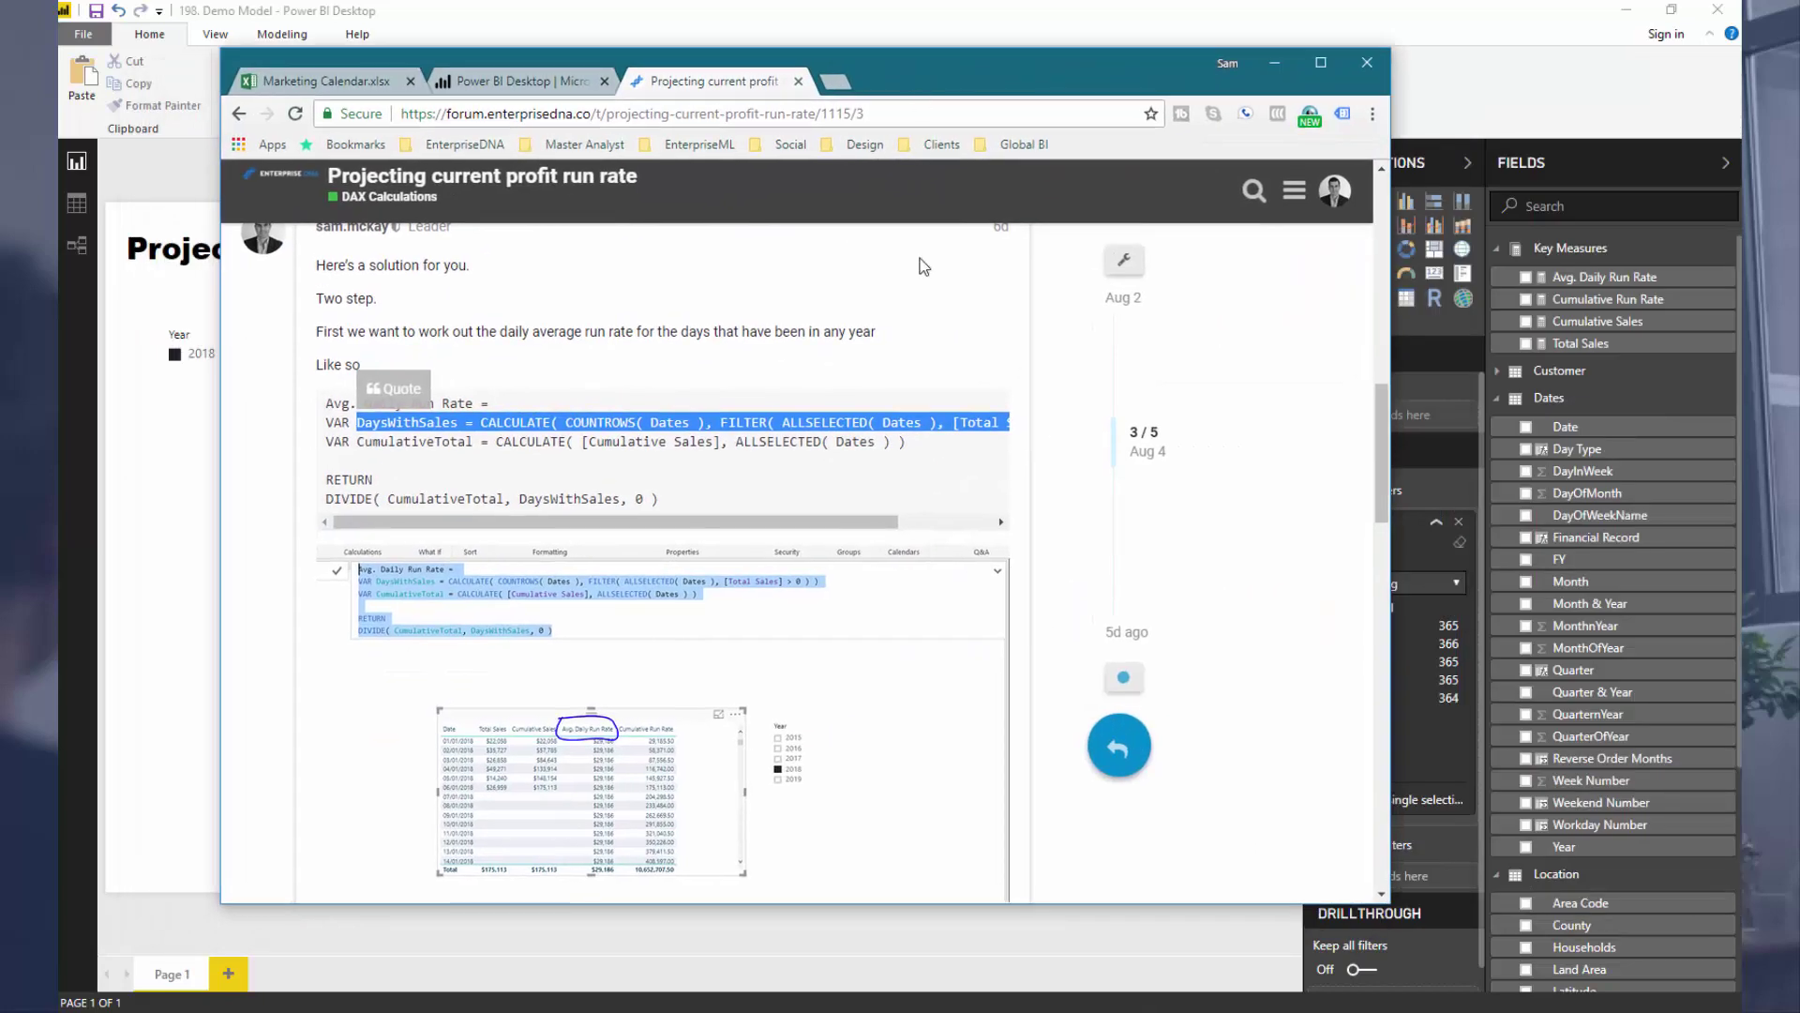
pyautogui.click(1113, 384)
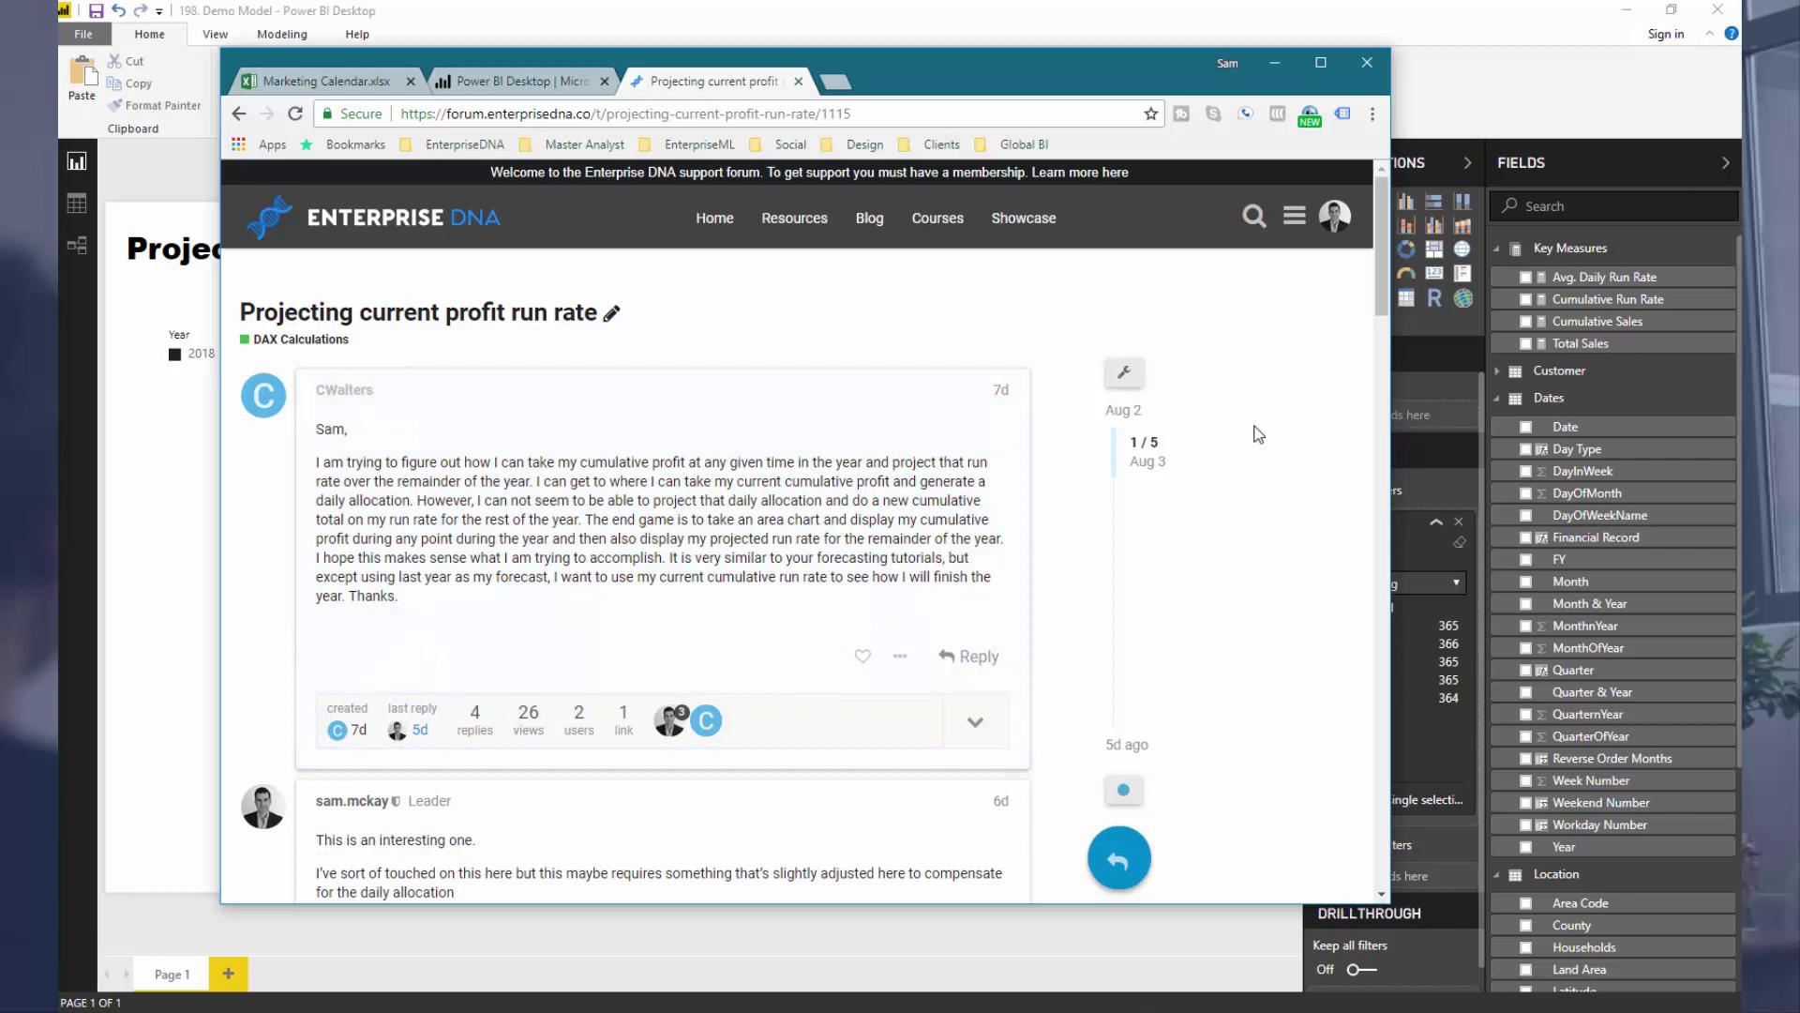
pyautogui.scroll(-10, 1258, 434)
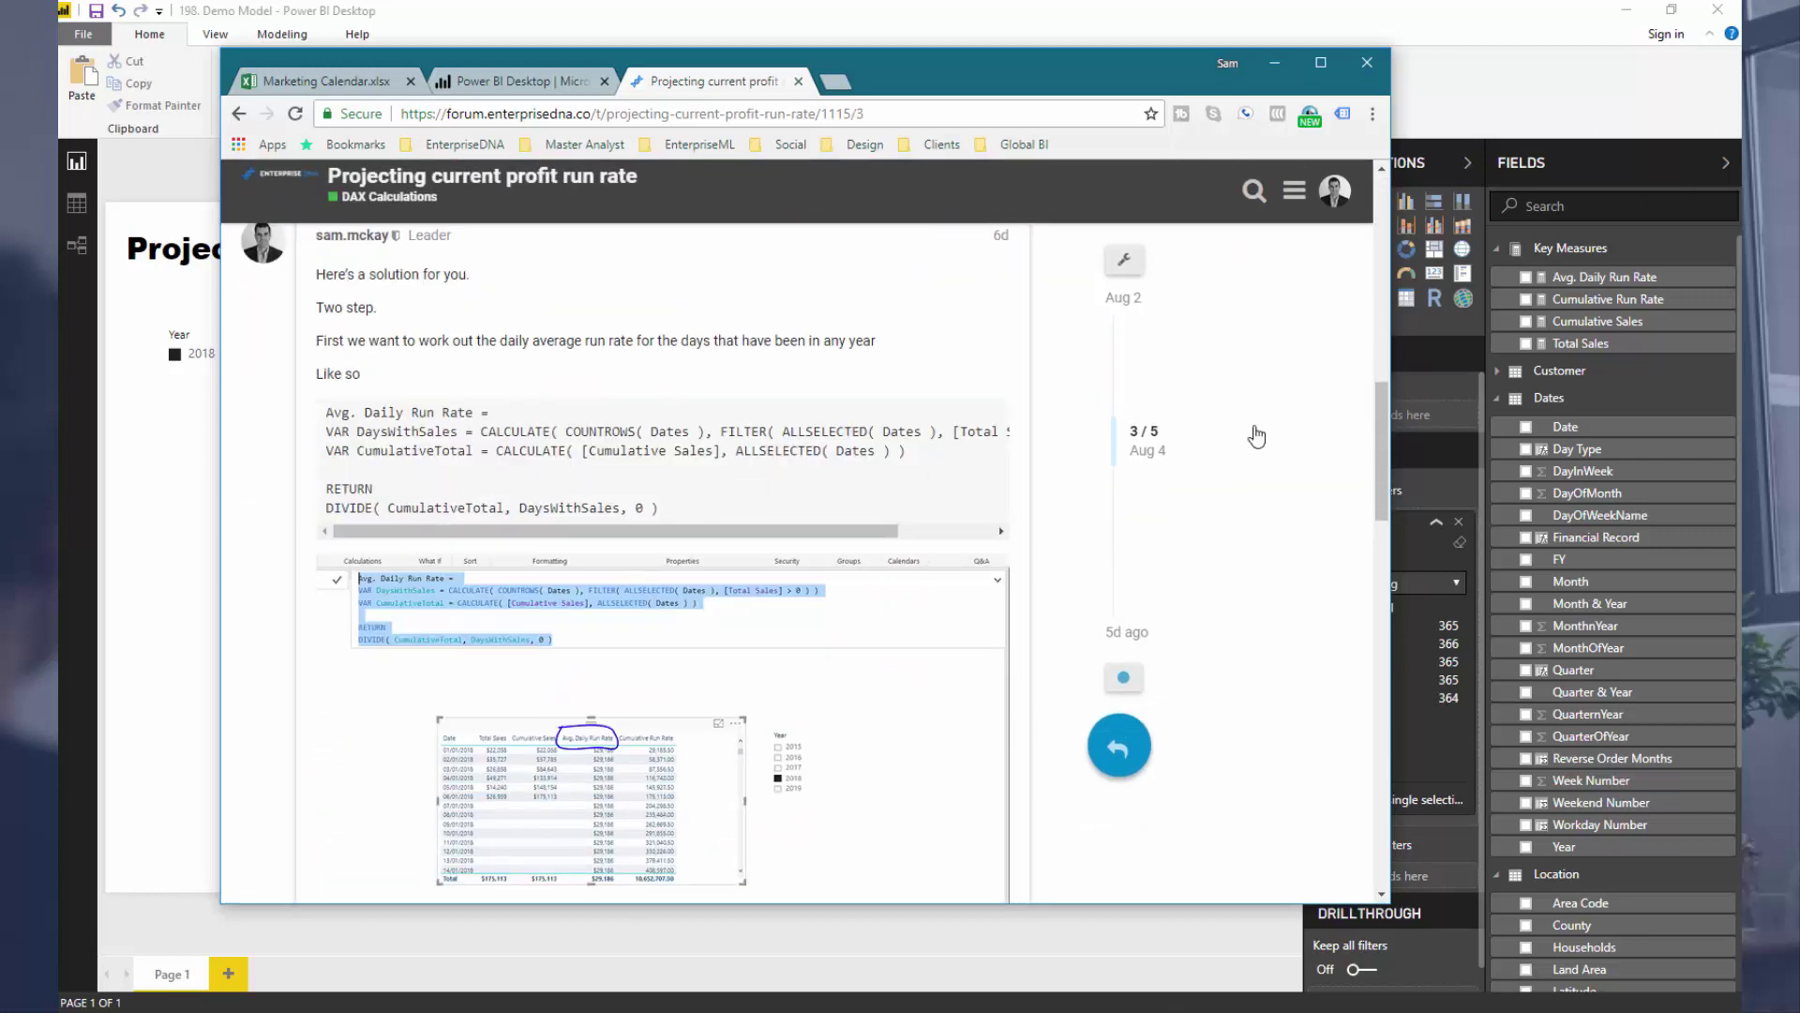
pyautogui.click(1338, 75)
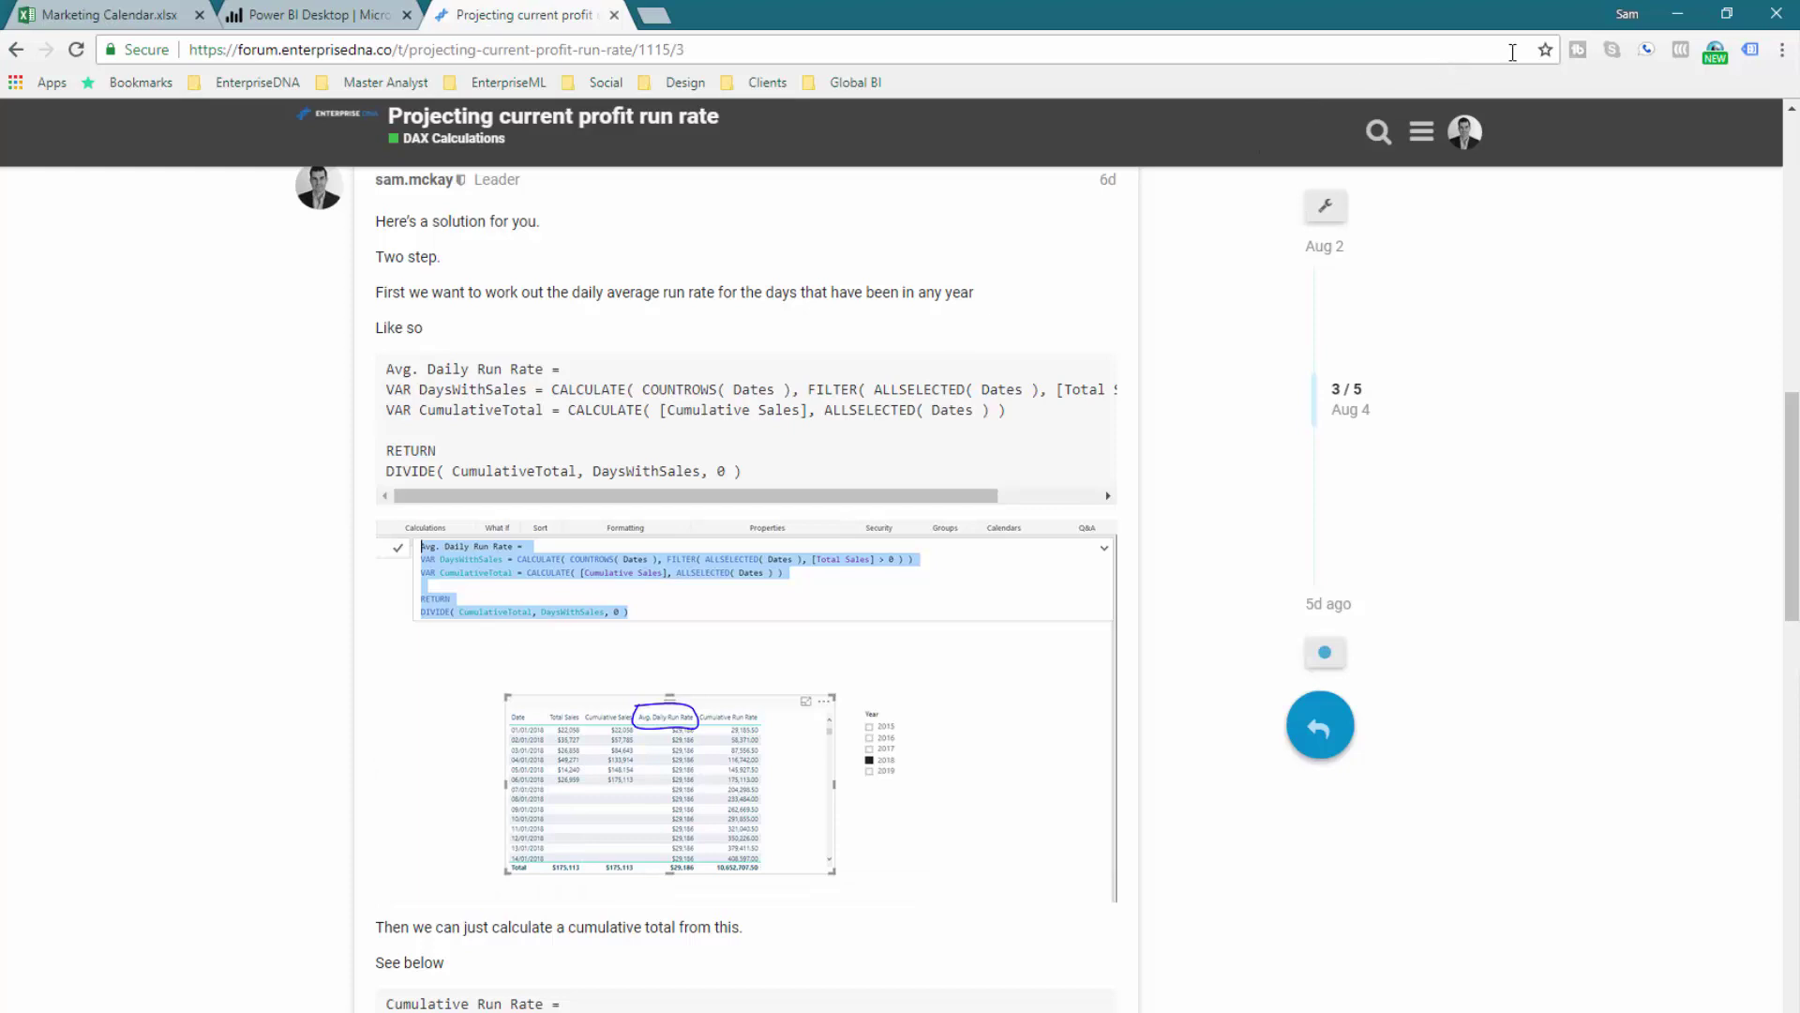
# Step: Minimize Chrome so Power BI Desktop and its Key Measures table are back on screen
pyautogui.click(1672, 15)
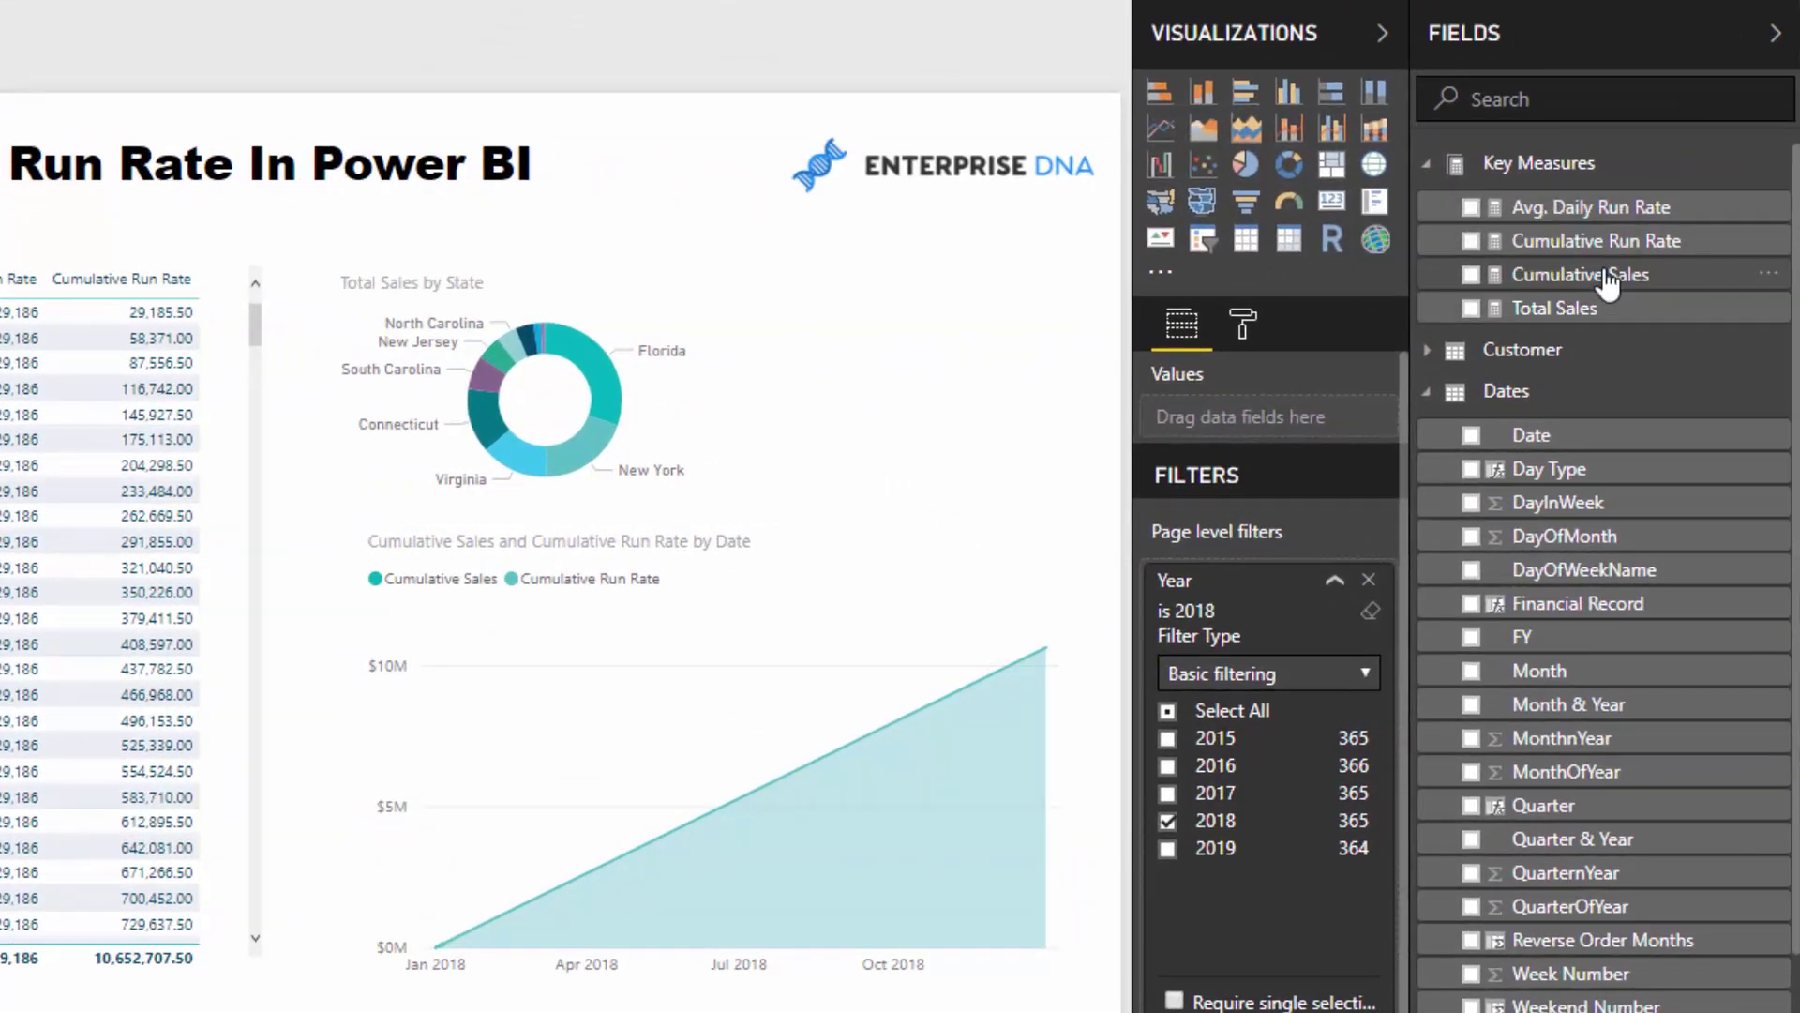
# Step: Show the Cumulative Sales DAX and highlight CumulativeTotal, the CALCULATE expression and the ISBLANK( [Total Sales] ) test
pyautogui.click(1594, 275)
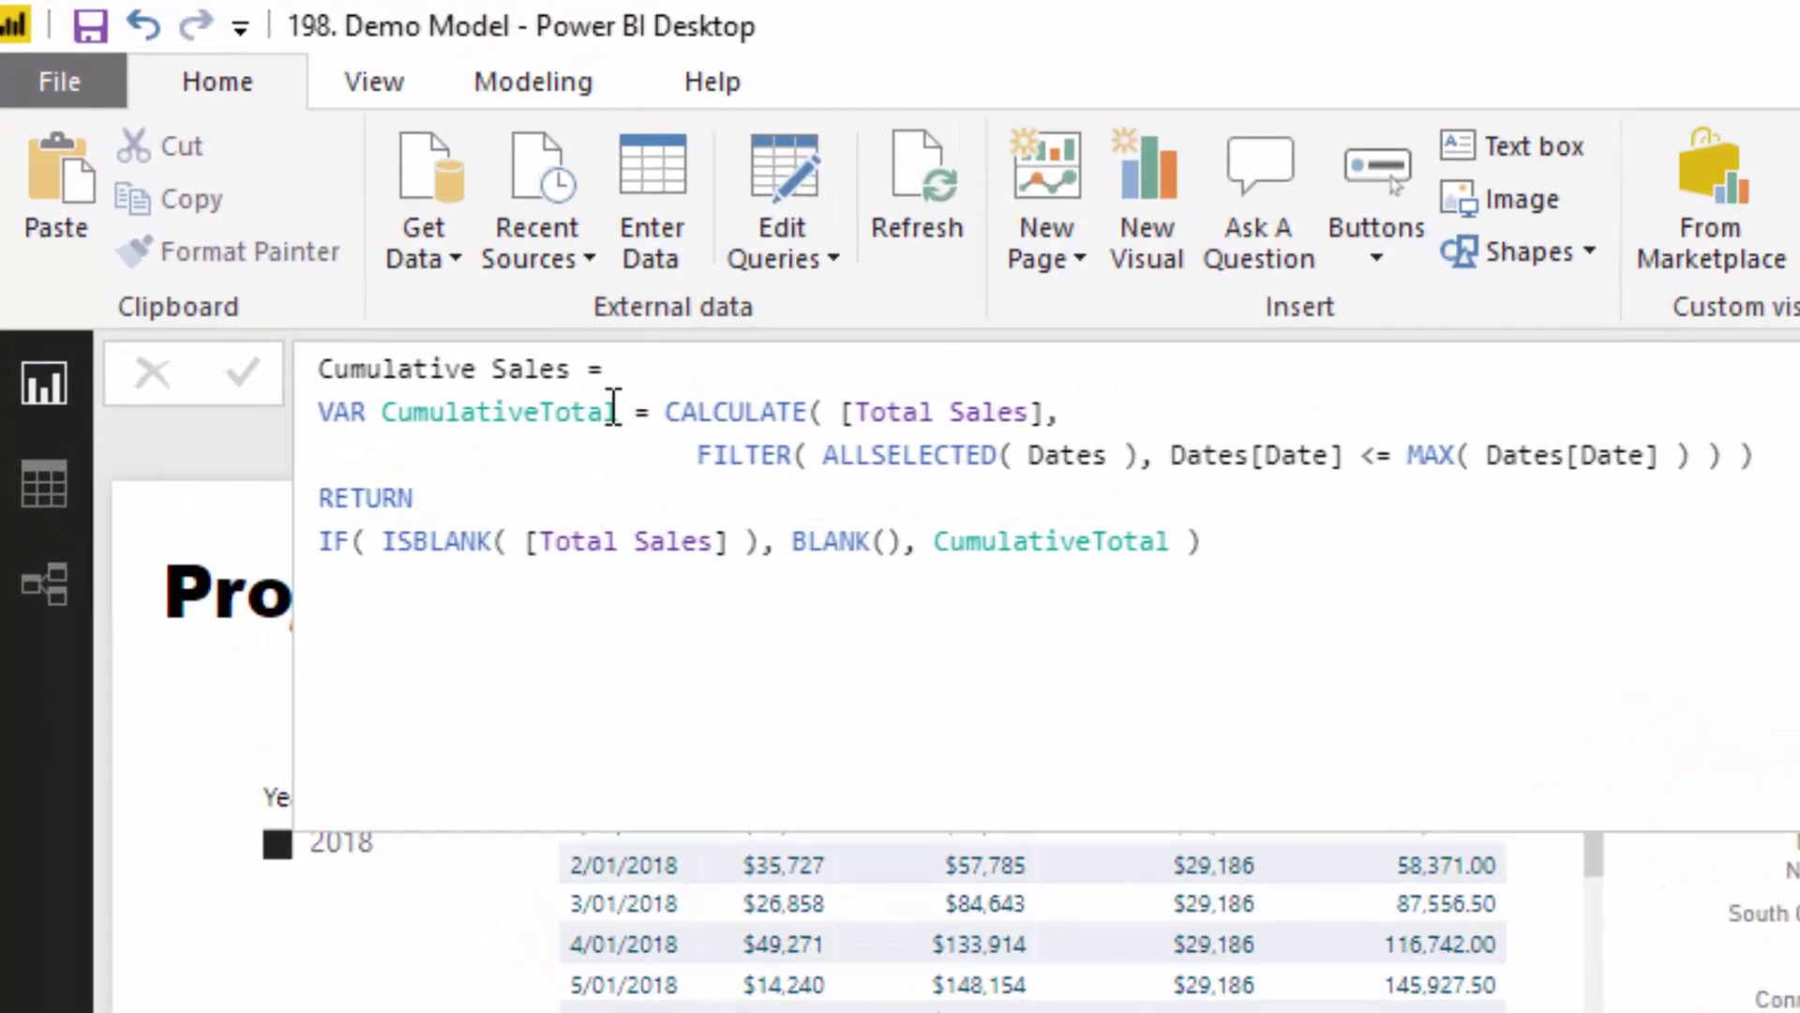
pyautogui.moveTo(380, 412); pyautogui.dragTo(621, 412)
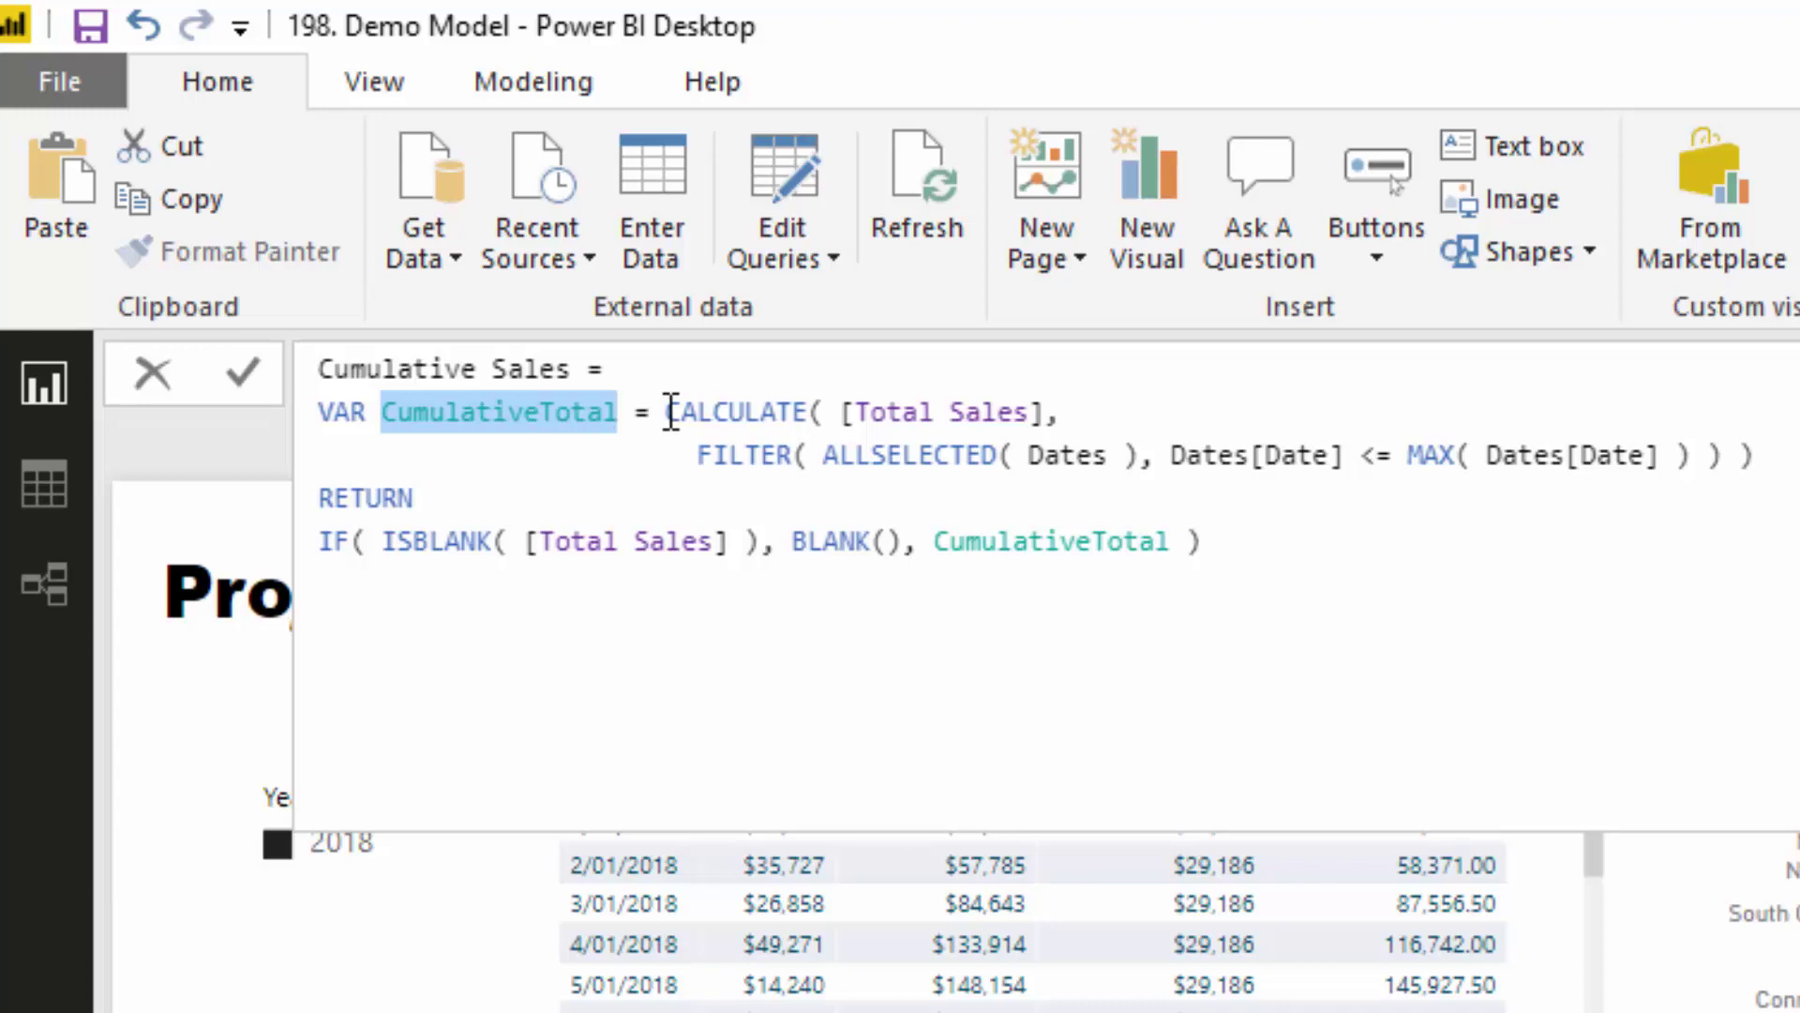
pyautogui.moveTo(668, 413); pyautogui.dragTo(1772, 456)
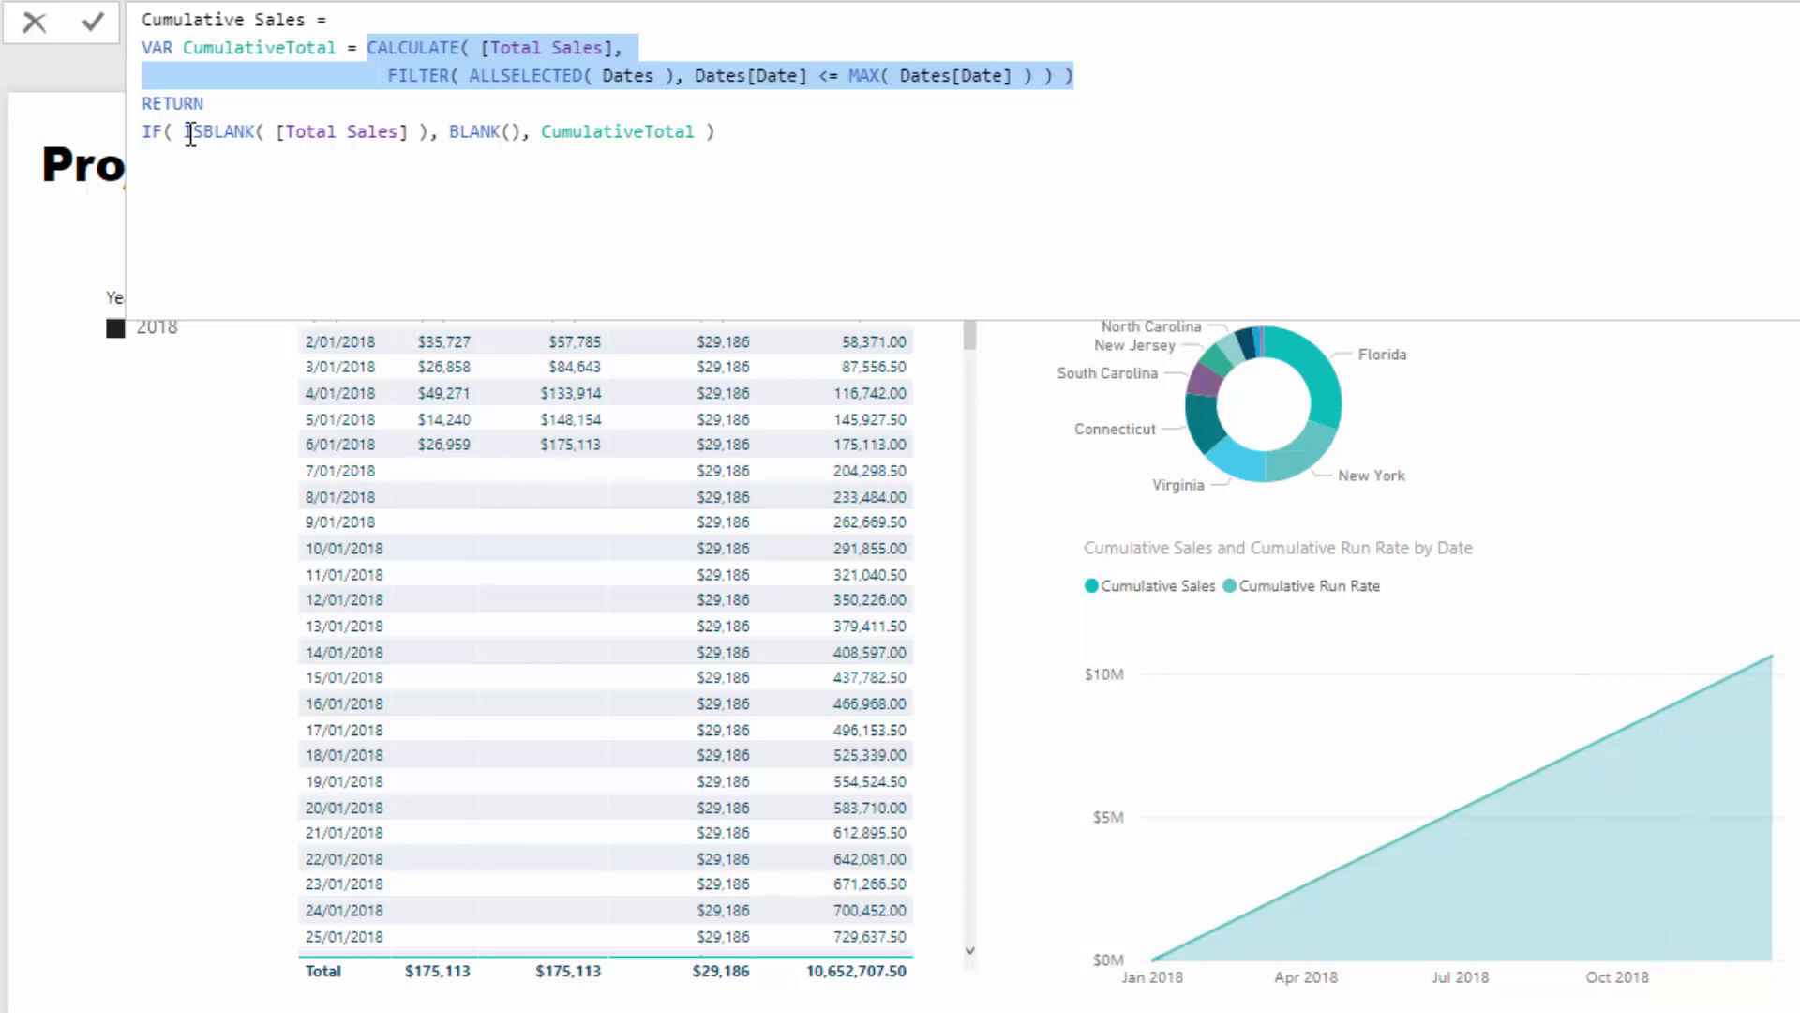
pyautogui.moveTo(185, 133); pyautogui.dragTo(432, 132)
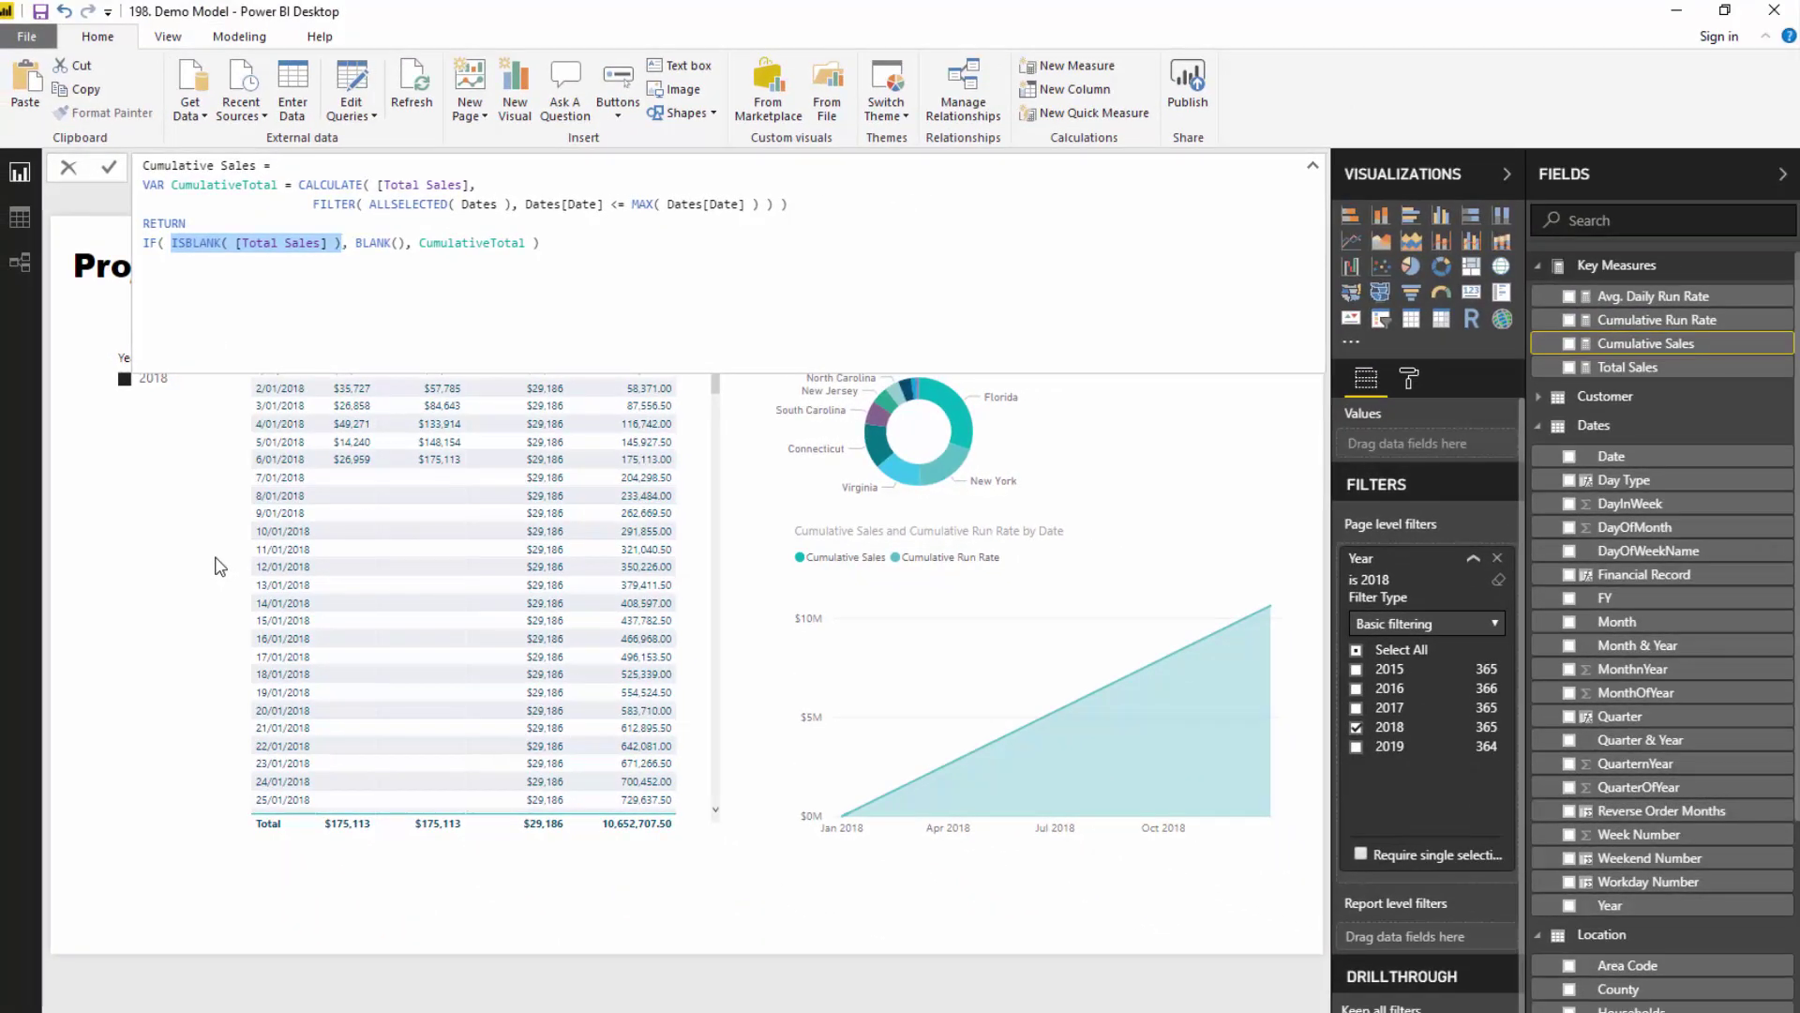
# Step: Leave the Cumulative Sales formula unchanged and return to the report's table and area chart
pyautogui.click(219, 565)
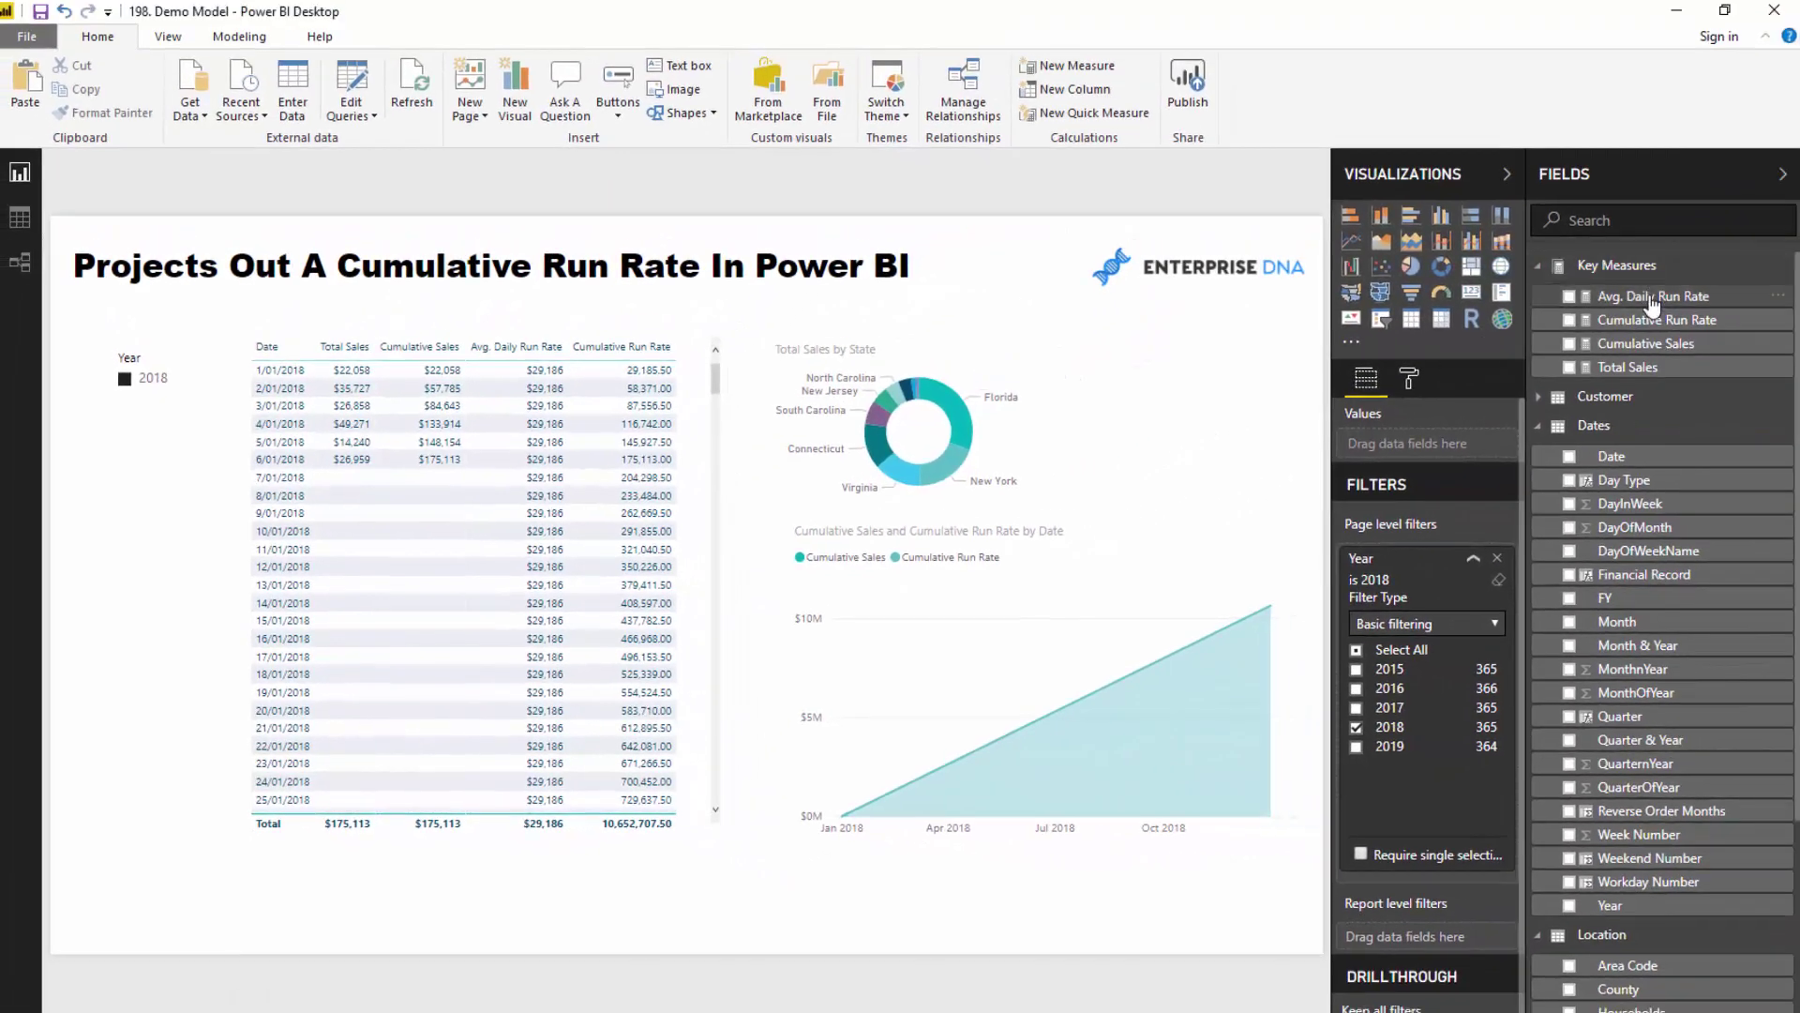
# Step: Show the Avg. Daily Run Rate DAX and highlight CumulativeTotal and the whole DIVIDE return line
pyautogui.click(1652, 299)
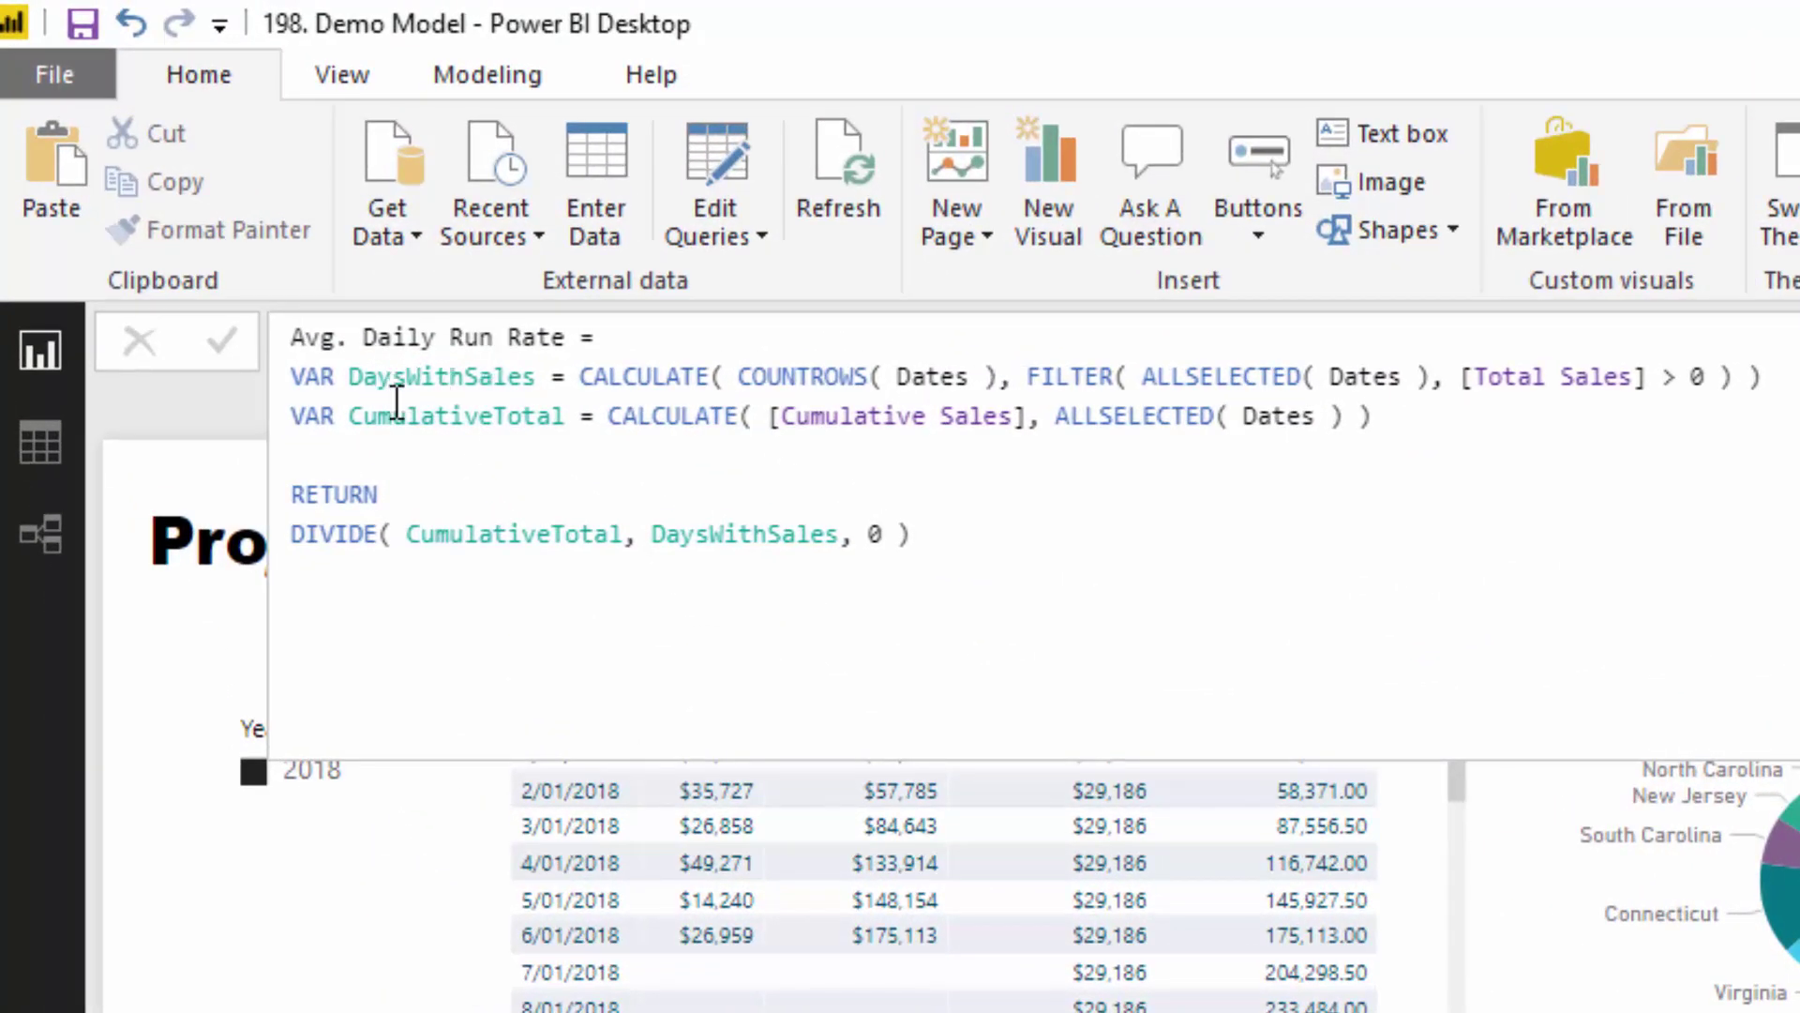
pyautogui.moveTo(409, 531); pyautogui.dragTo(846, 536)
pyautogui.click(915, 535)
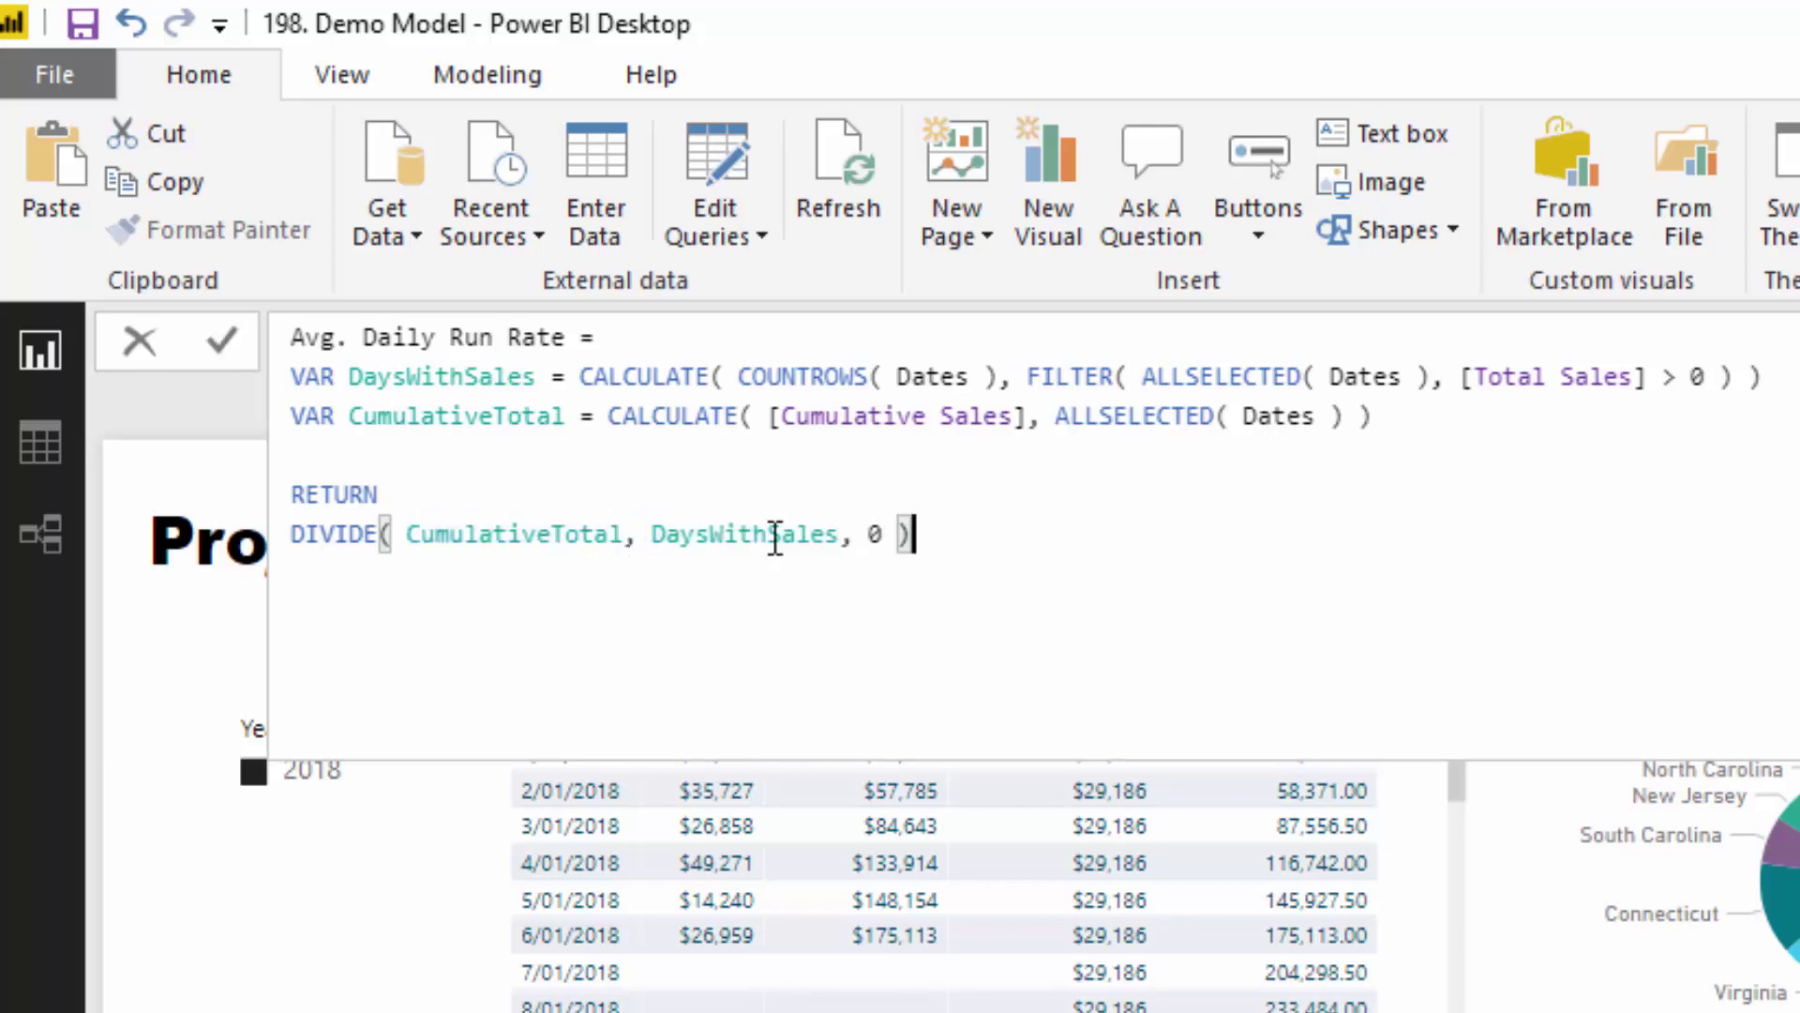
pyautogui.hotkey('shift', 'Home')
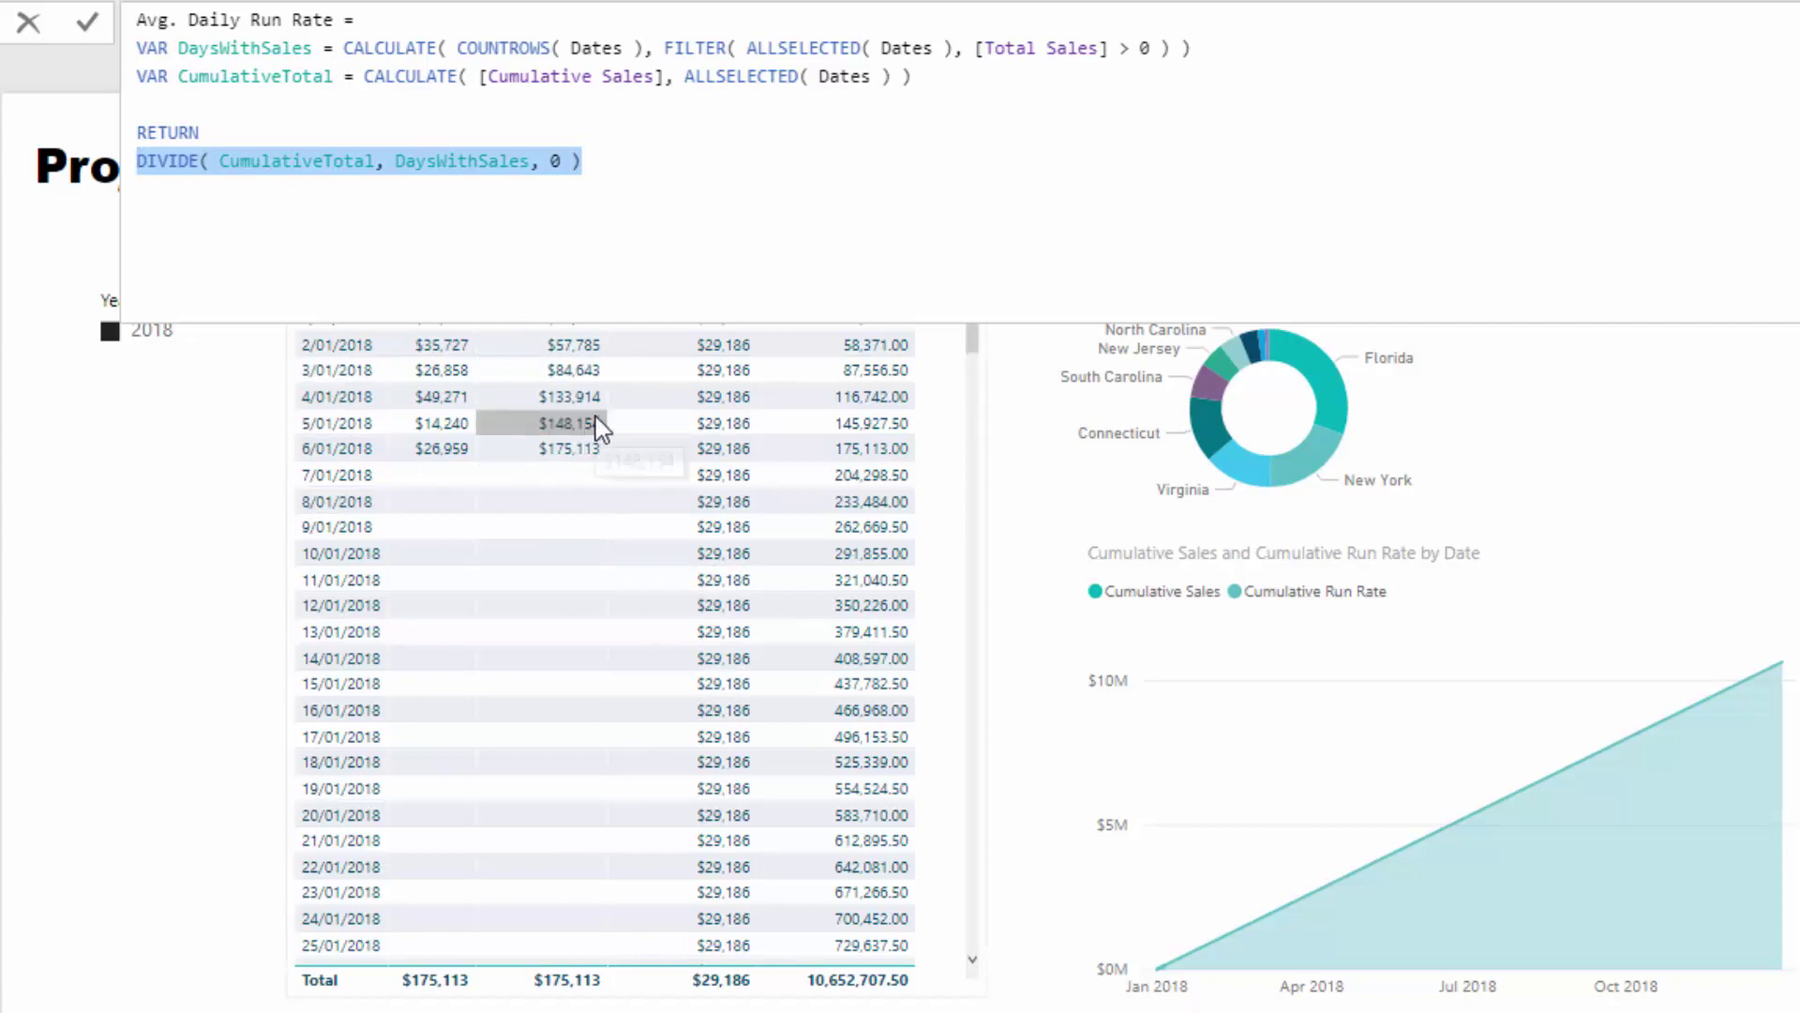
# Step: Highlight the DaysWithSales parts: CALCULATE( COUNTROWS( Dates ), the FILTER condition and [Total Sales]
pyautogui.moveTo(344, 42); pyautogui.dragTo(650, 51)
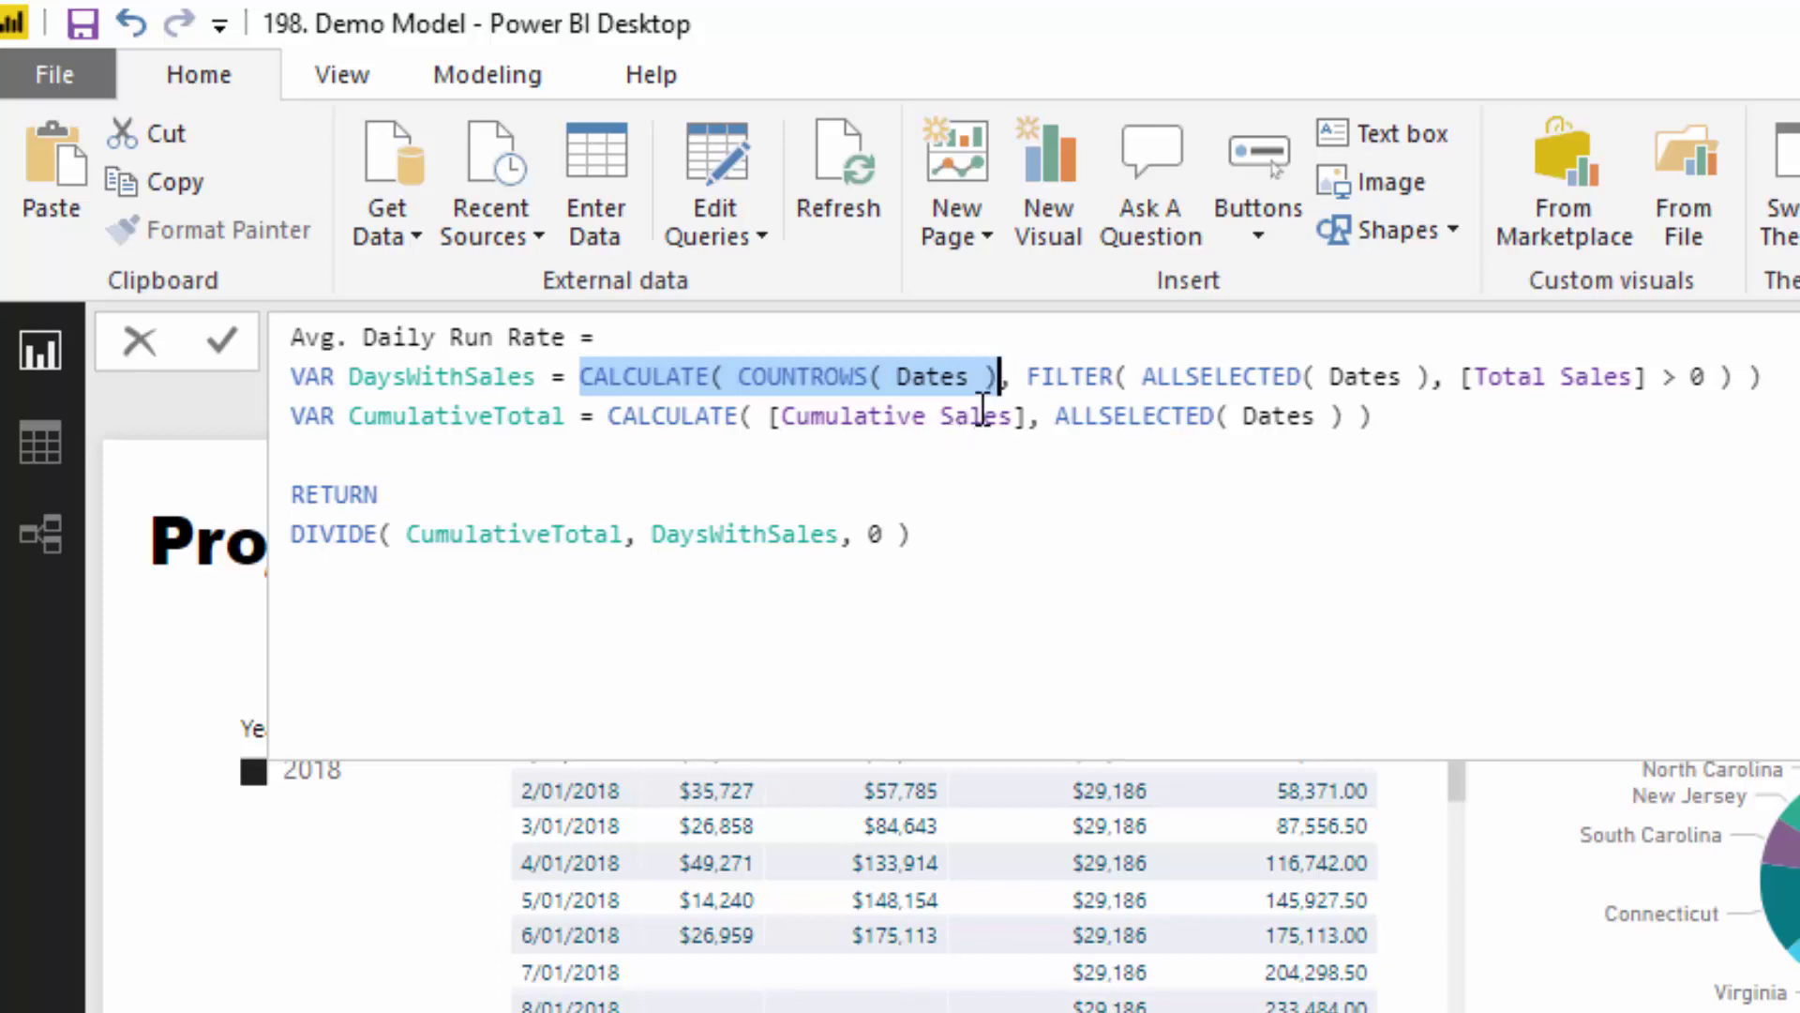
pyautogui.moveTo(1027, 376); pyautogui.dragTo(1763, 376)
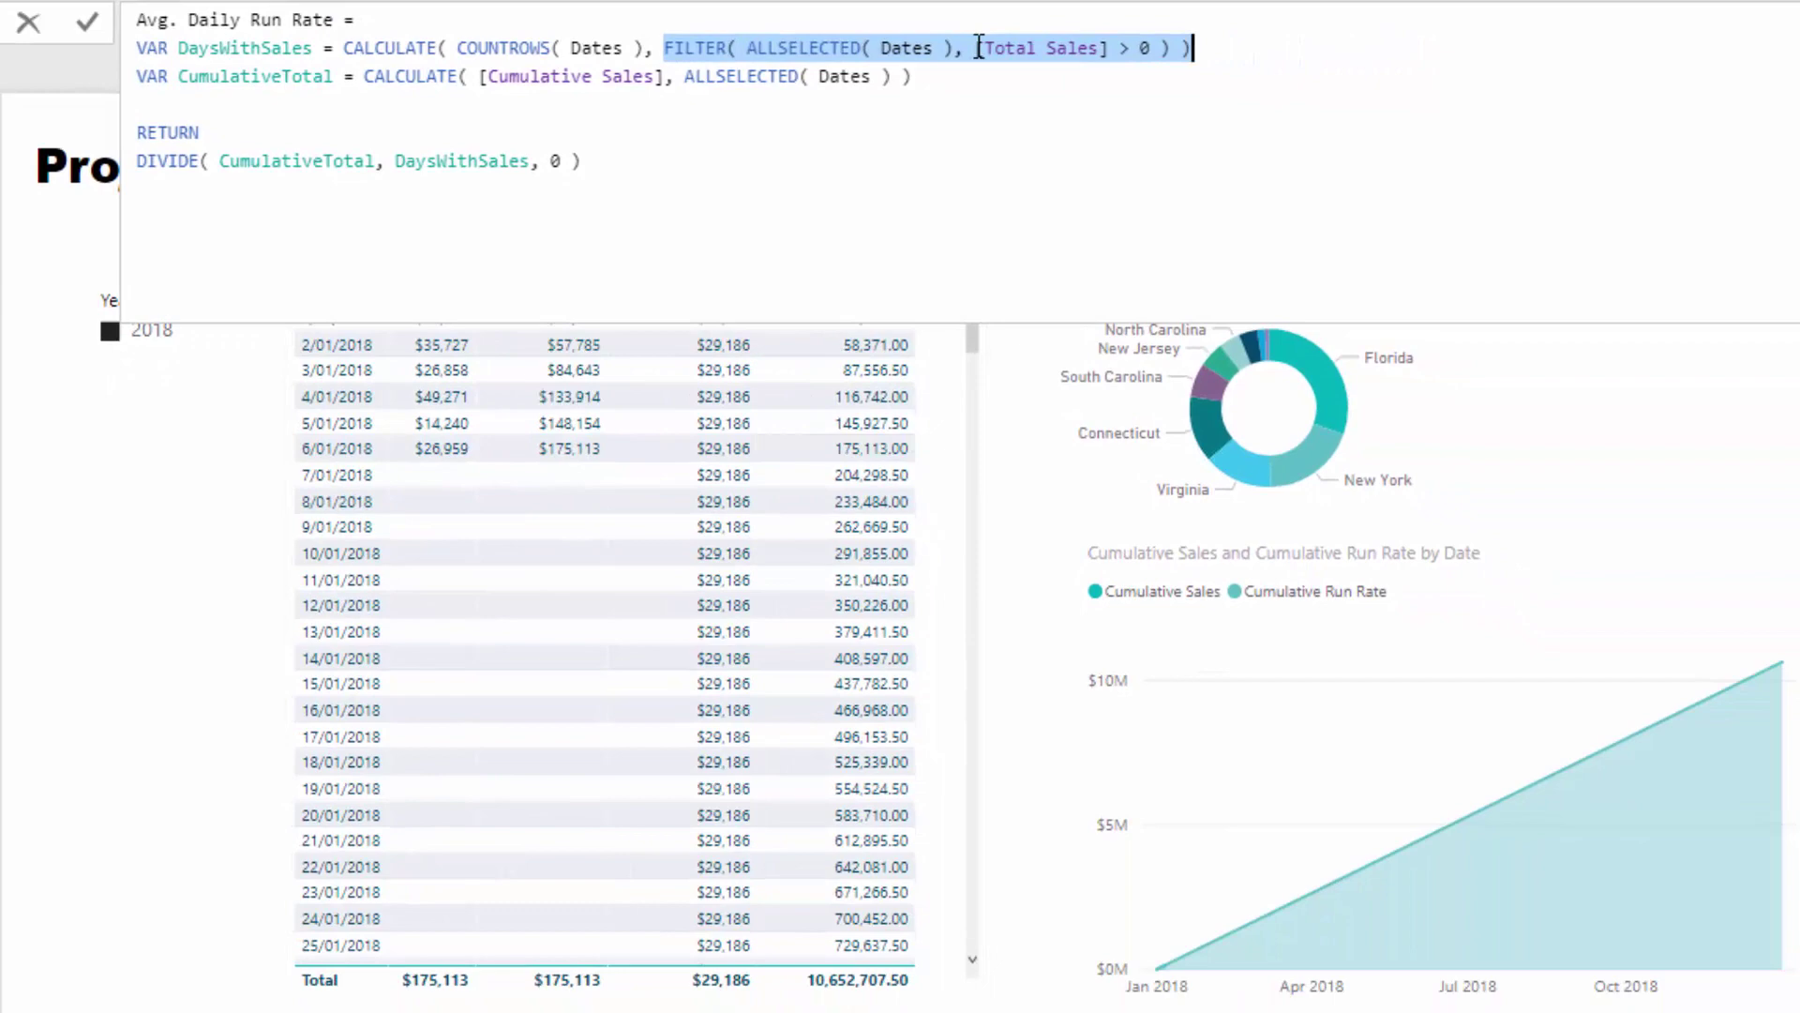
pyautogui.moveTo(979, 47); pyautogui.dragTo(1120, 47)
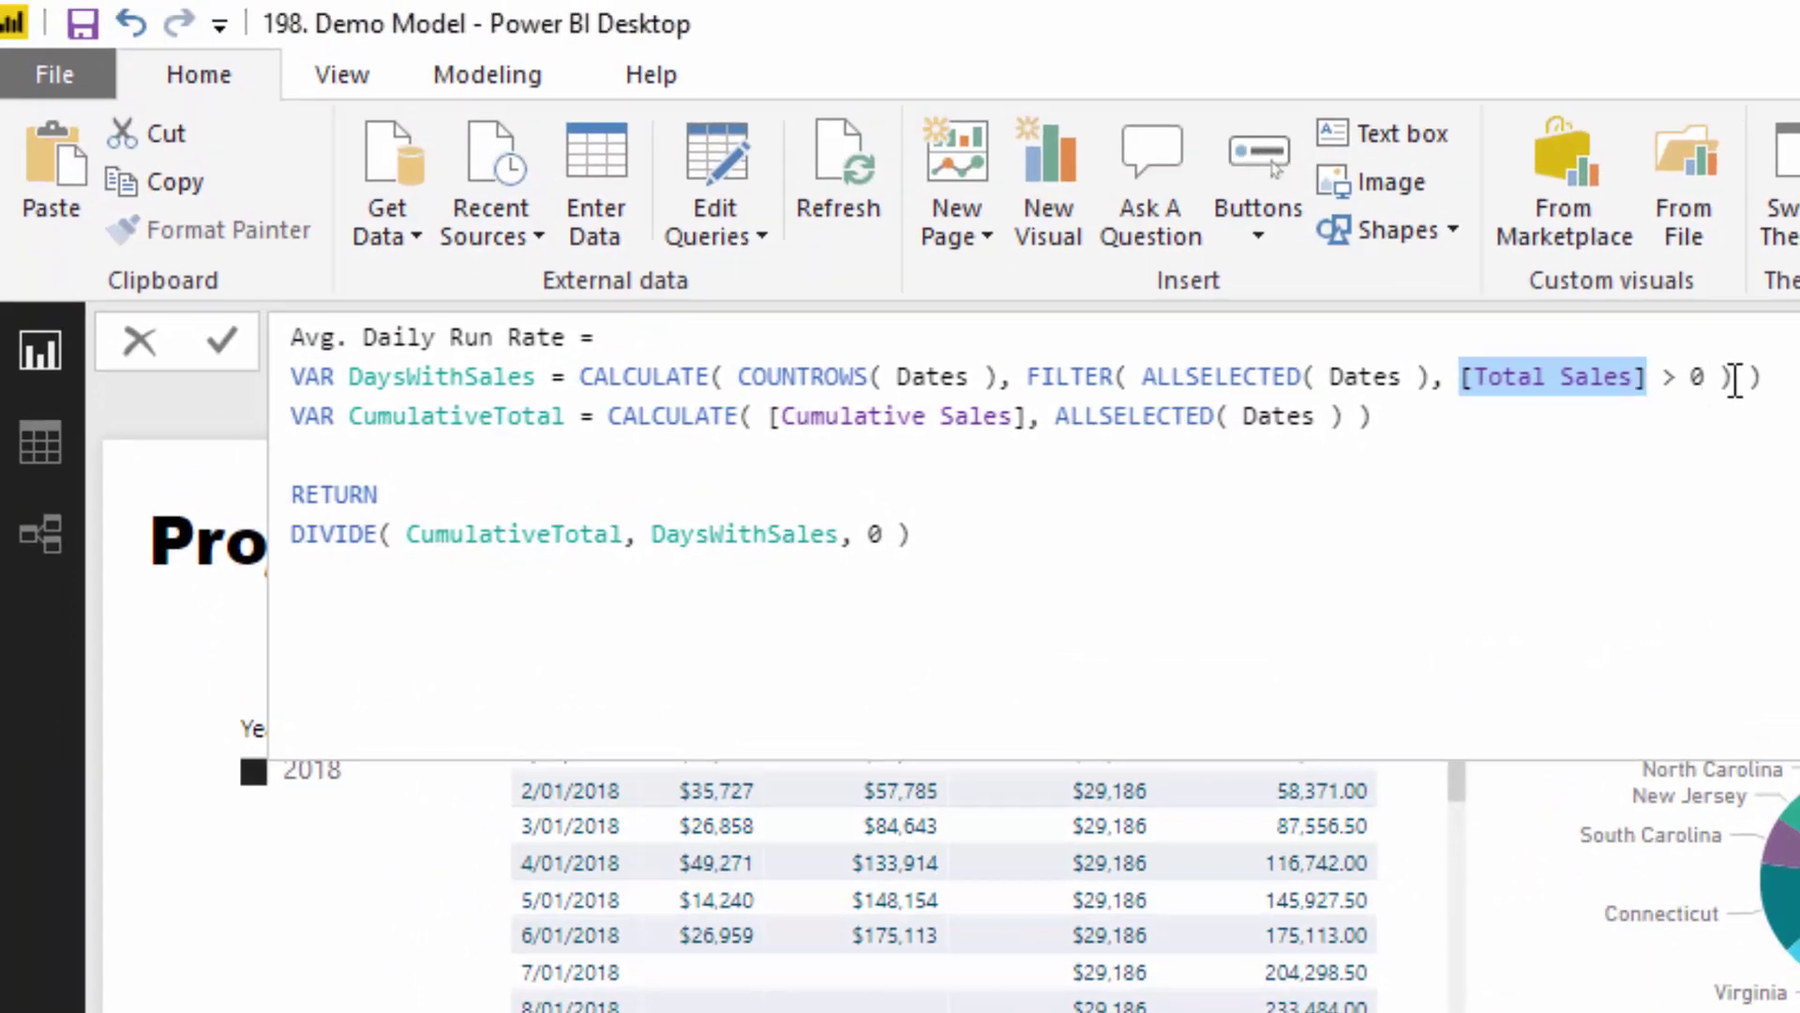
pyautogui.moveTo(996, 376); pyautogui.dragTo(747, 380)
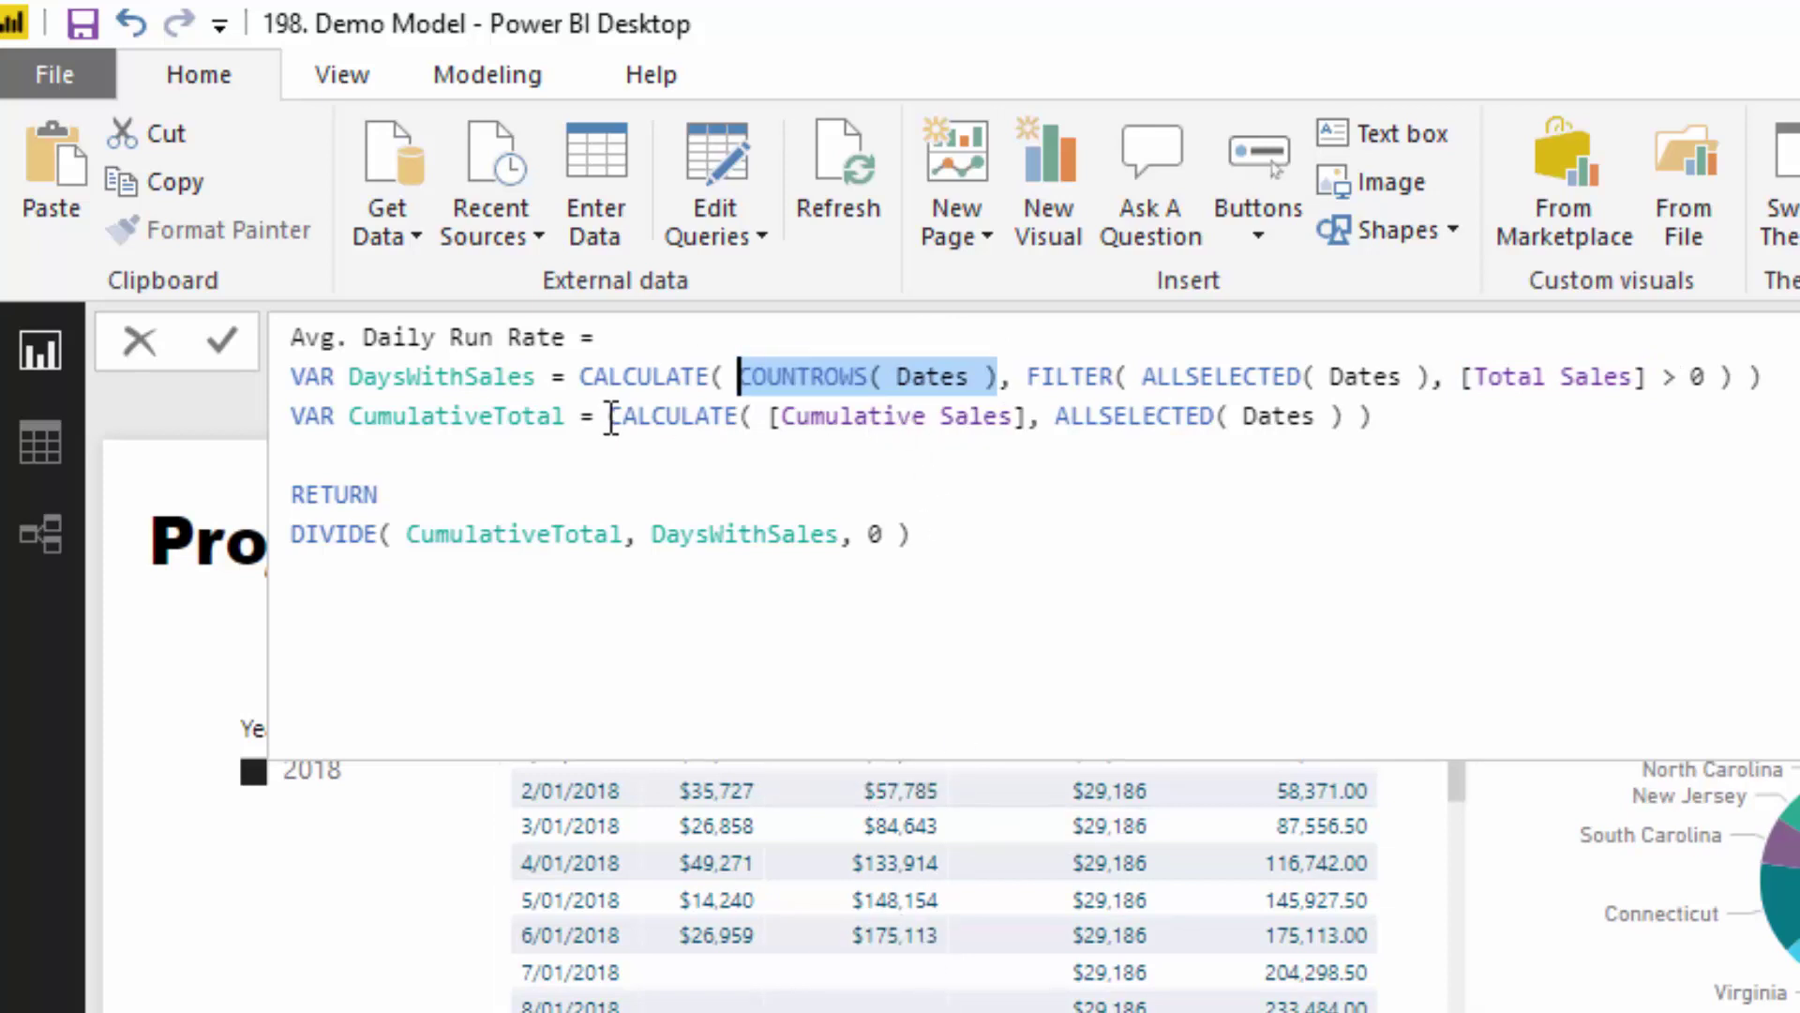
# Step: Highlight the [Cumulative Sales] reference, the ALLSELECTED( Dates ) filter and CumulativeTotal inside DIVIDE
pyautogui.click(773, 415)
pyautogui.moveTo(826, 415); pyautogui.dragTo(1016, 422)
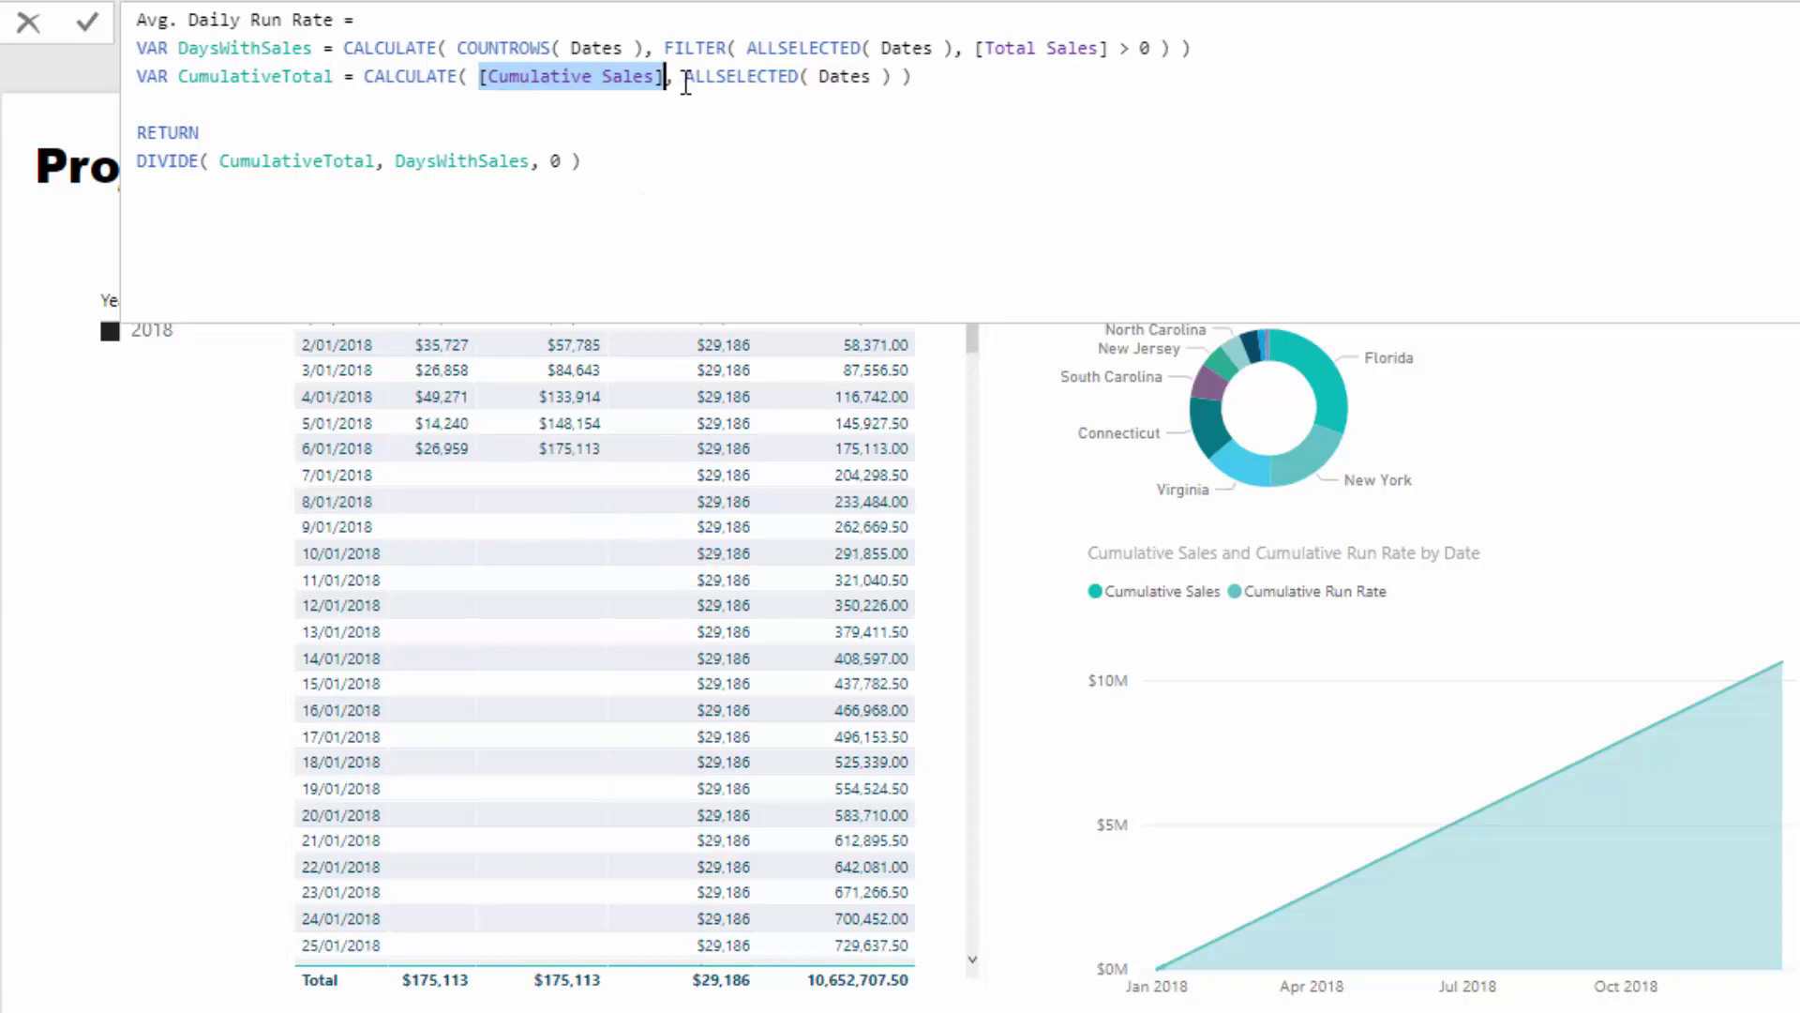
pyautogui.moveTo(674, 78); pyautogui.dragTo(912, 82)
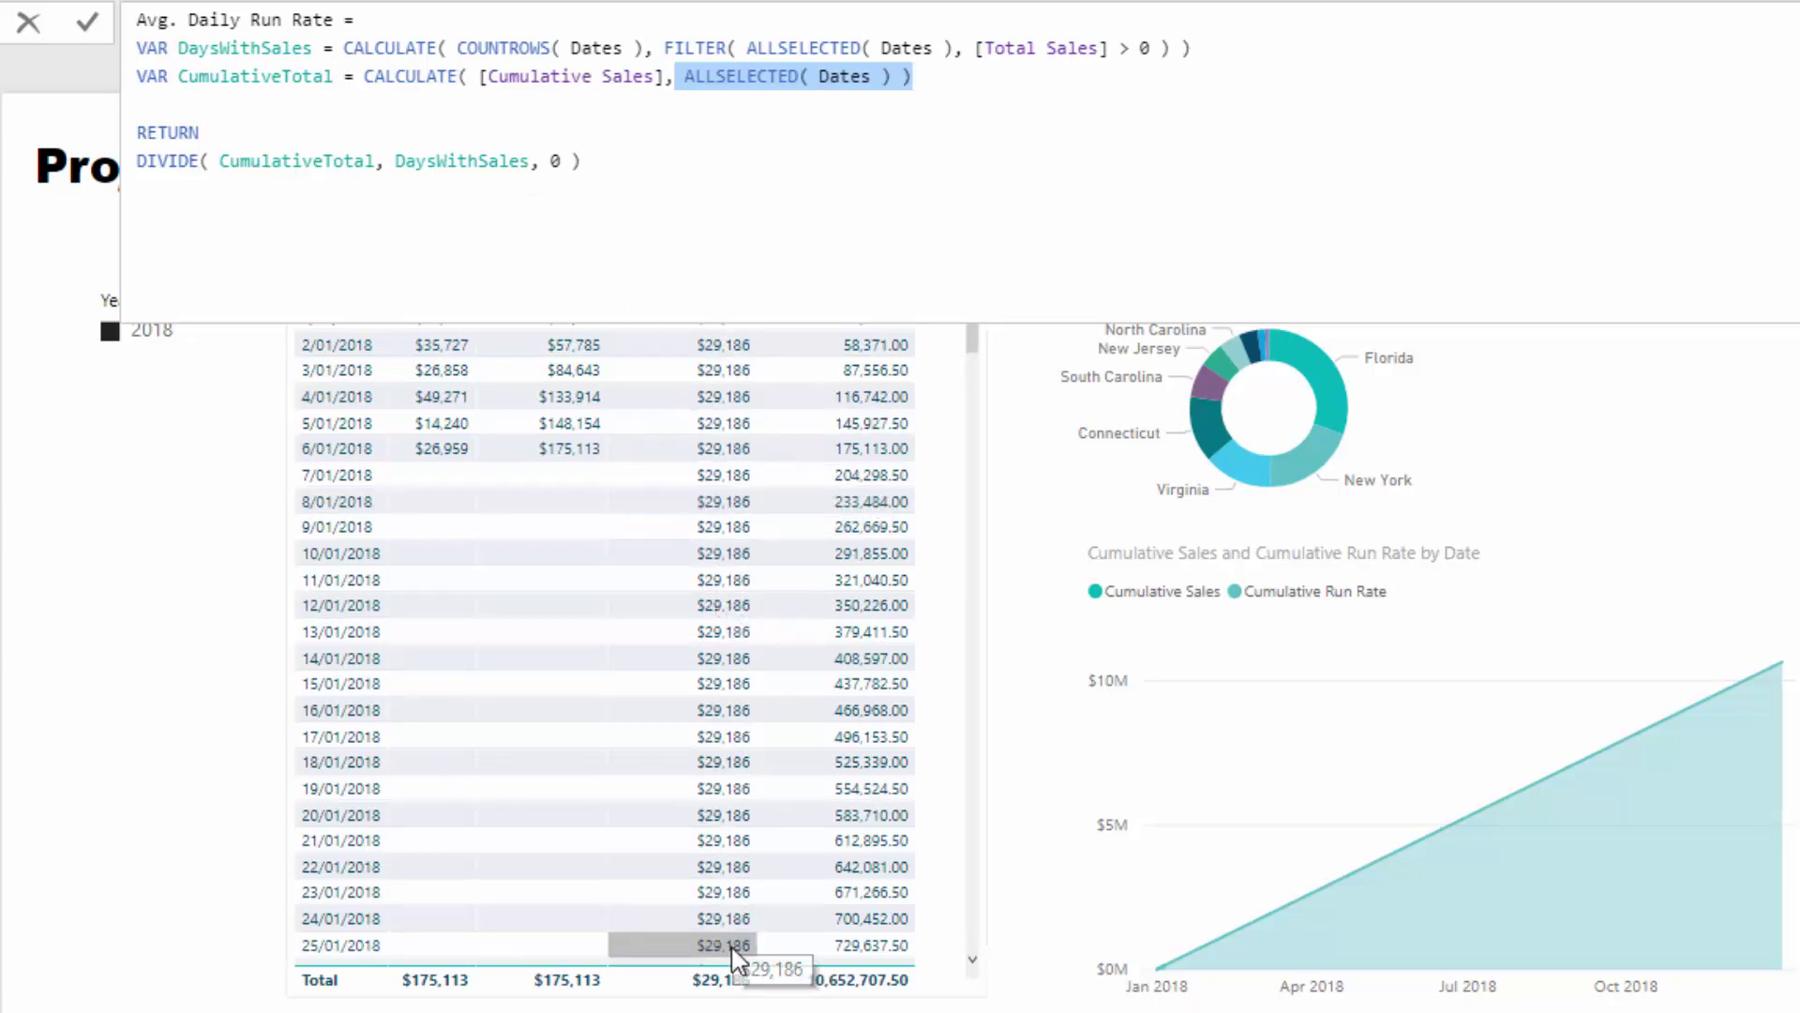
pyautogui.moveTo(219, 155); pyautogui.dragTo(532, 167)
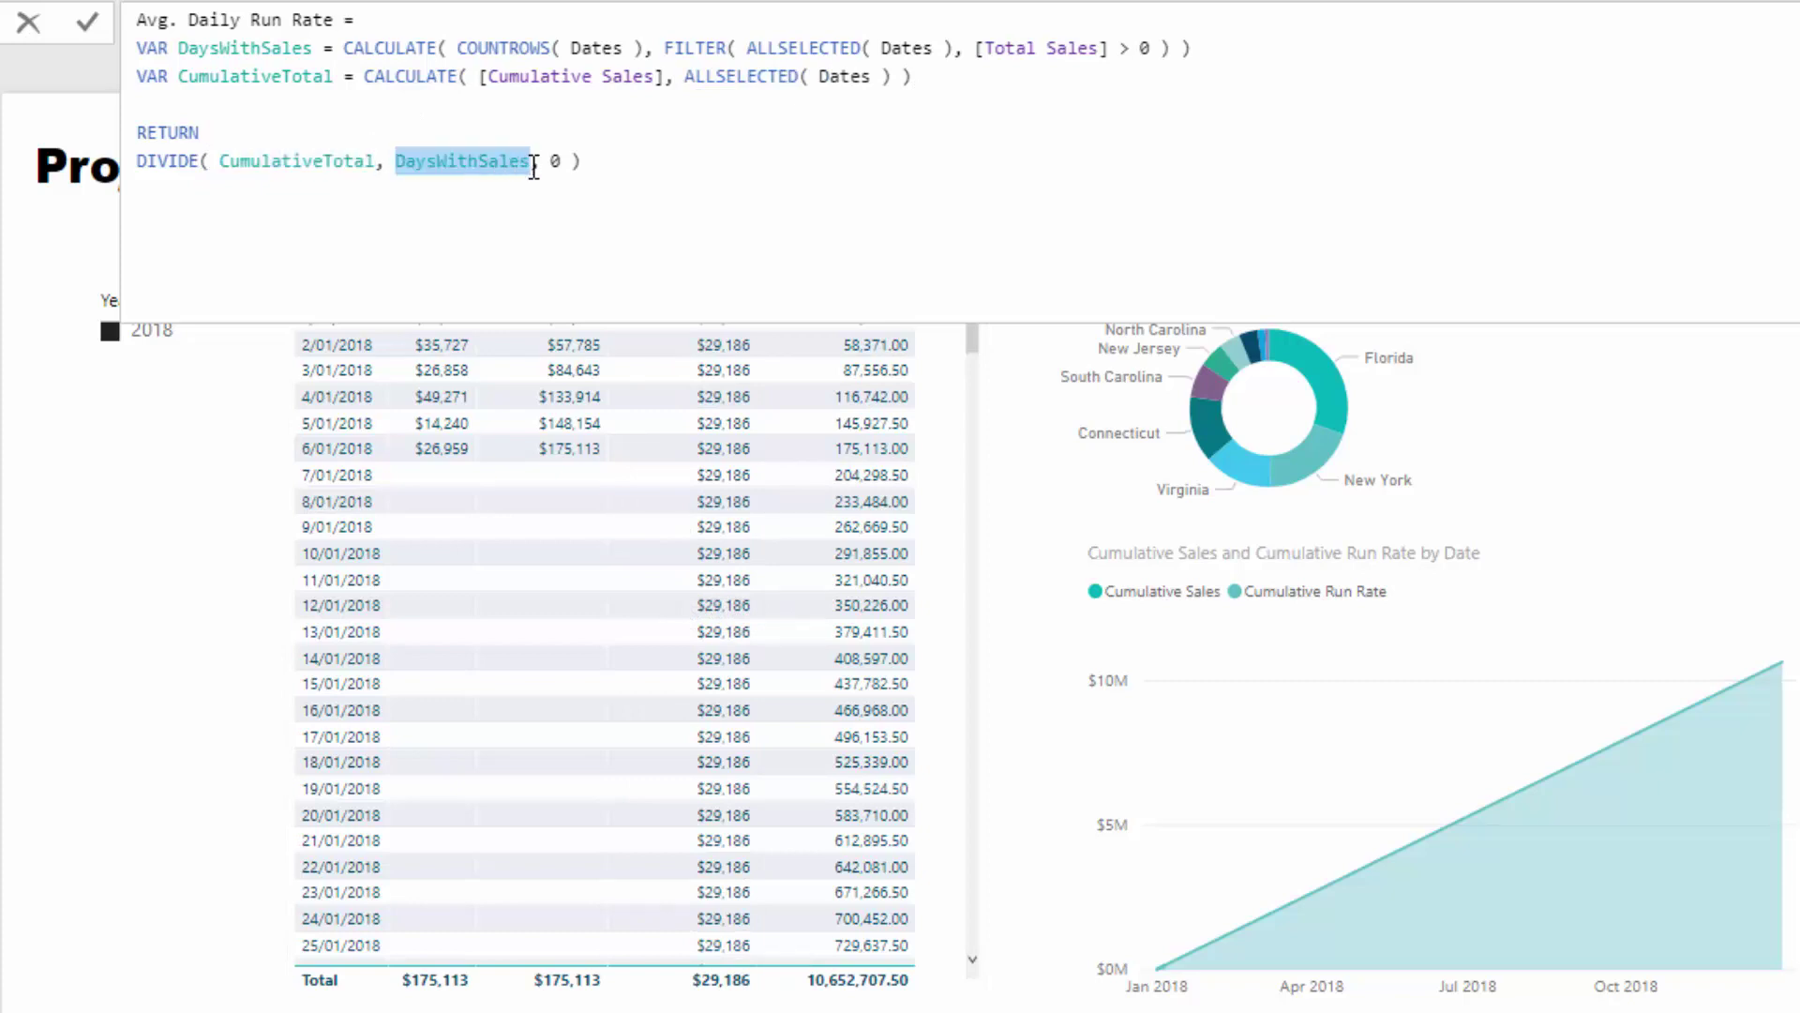
# Step: Close the unchanged Avg. Daily Run Rate formula to reveal the full report page
pyautogui.click(197, 783)
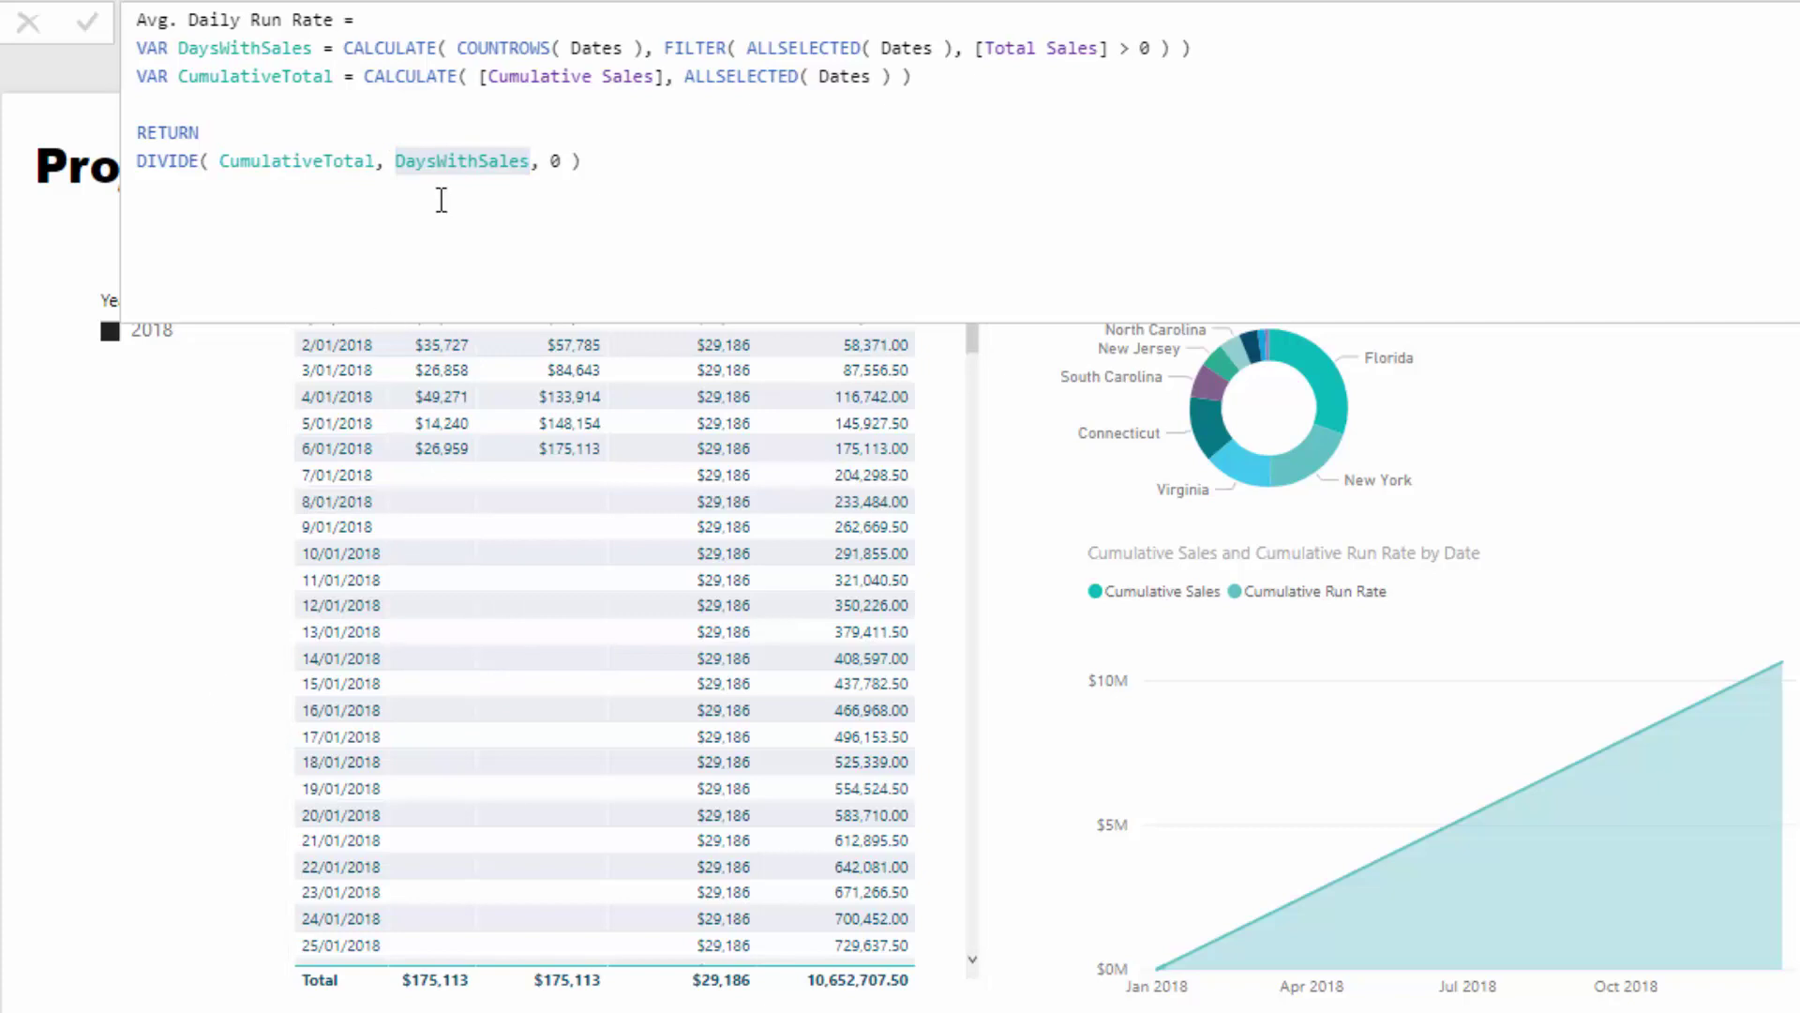
pyautogui.click(622, 155)
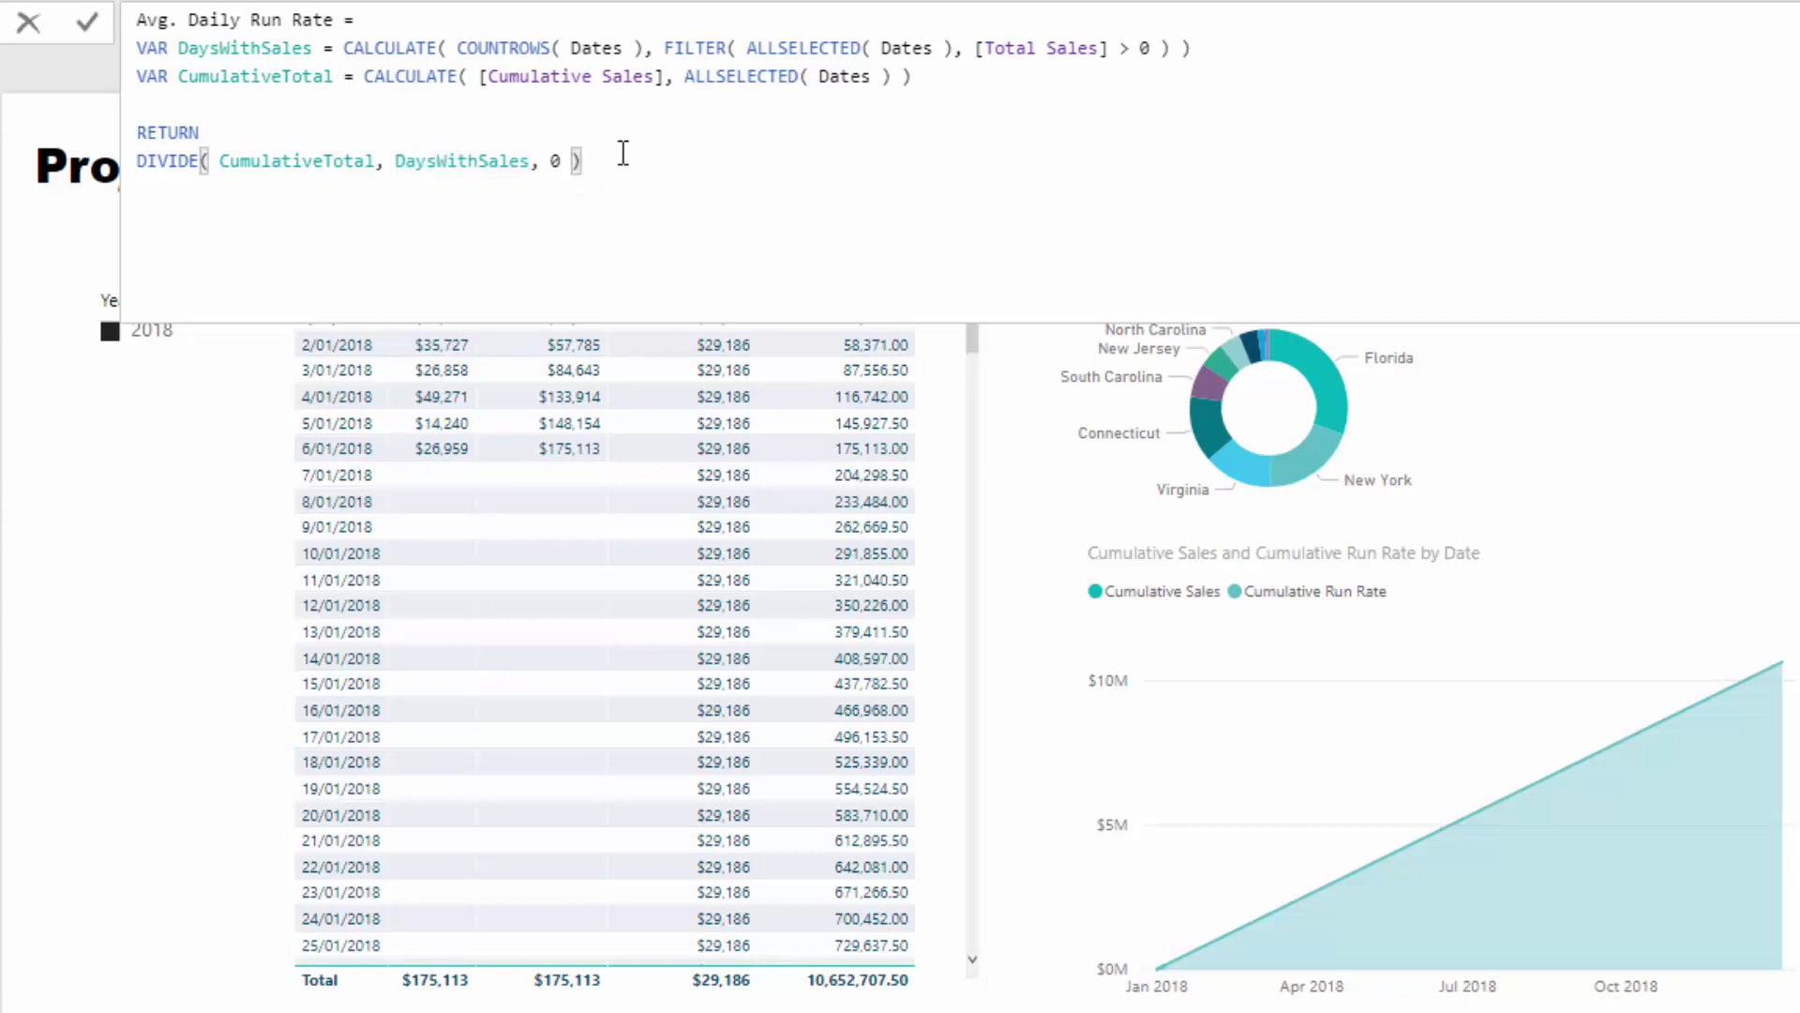
pyautogui.click(984, 497)
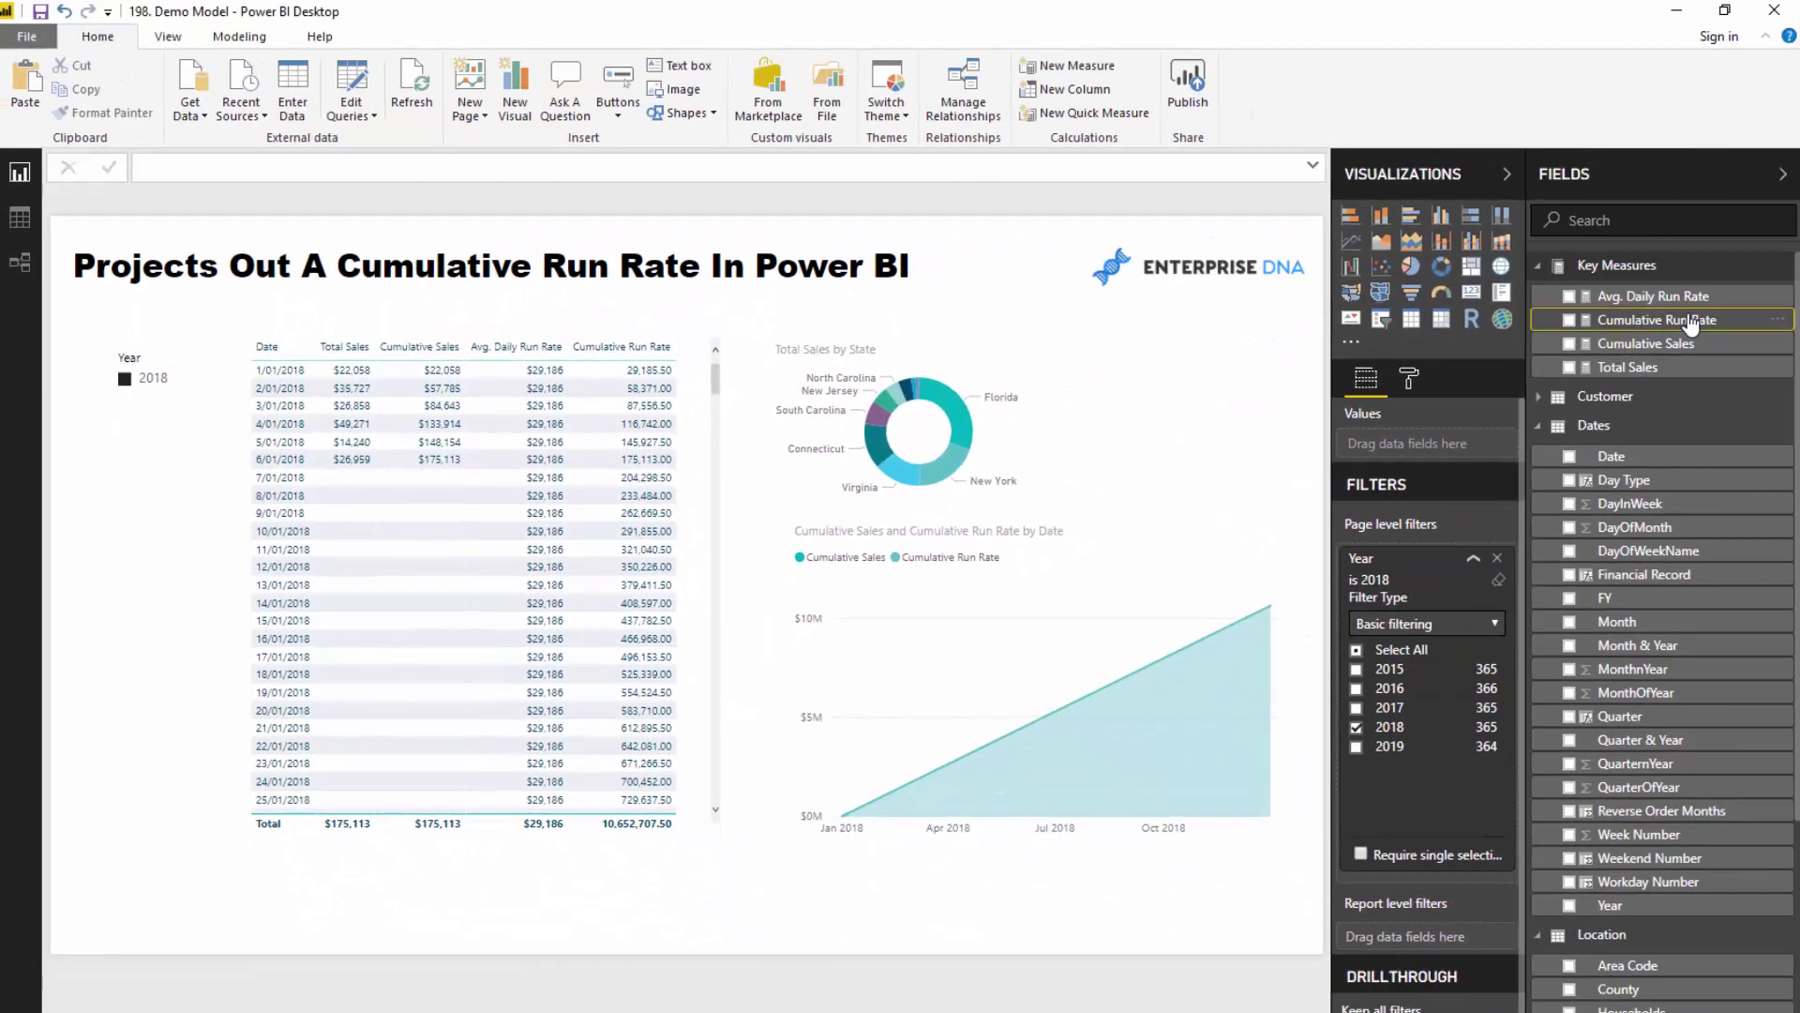
pyautogui.click(1679, 320)
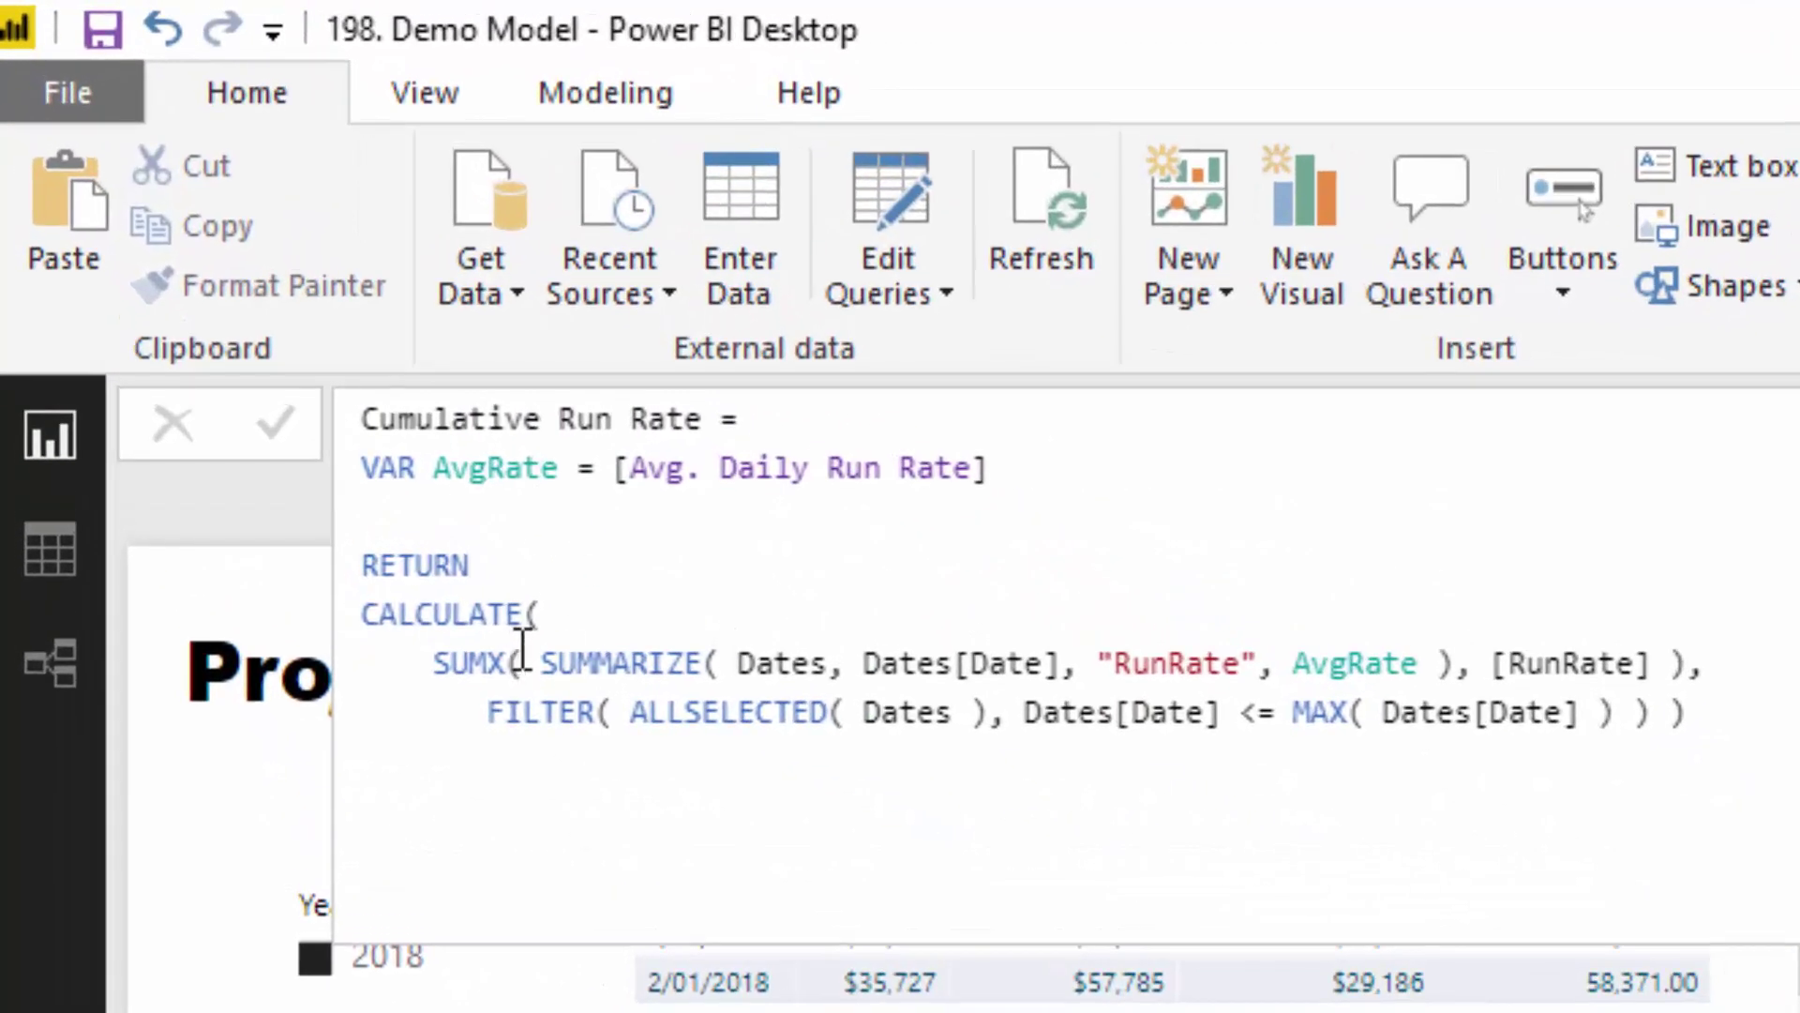
pyautogui.moveTo(437, 661); pyautogui.dragTo(1691, 661)
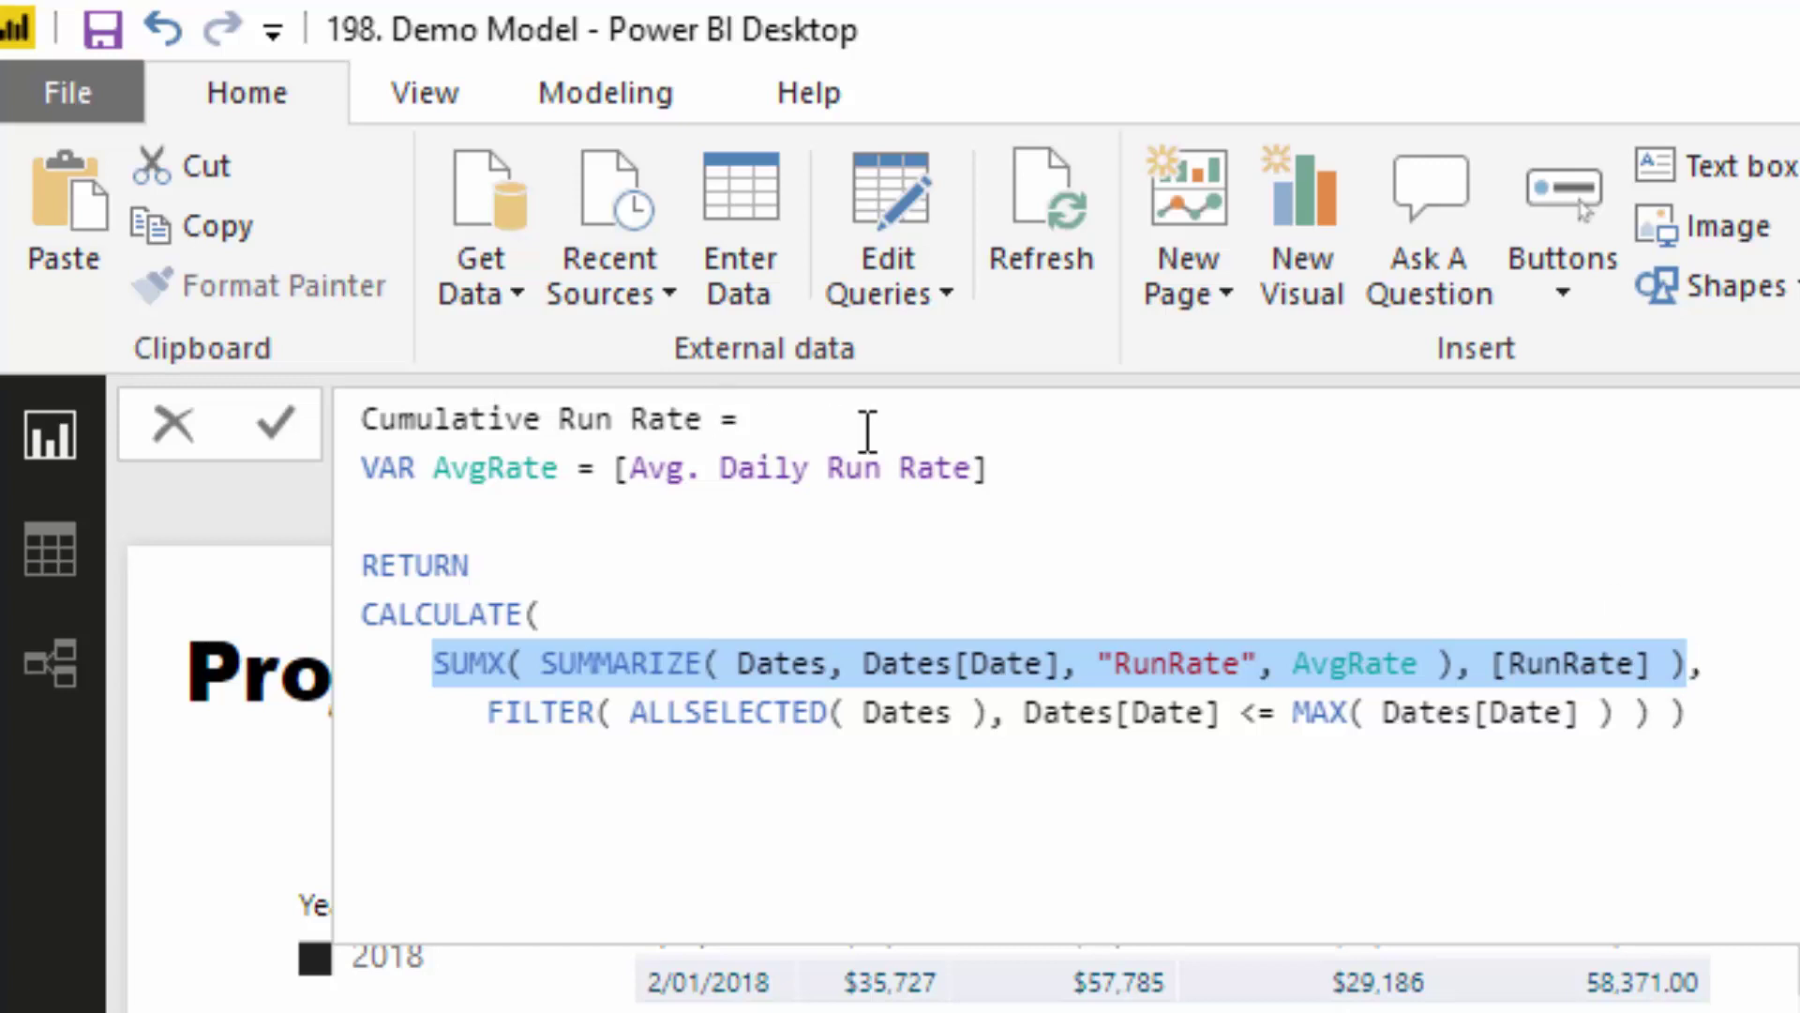
pyautogui.click(1018, 478)
pyautogui.moveTo(1017, 478); pyautogui.dragTo(622, 480)
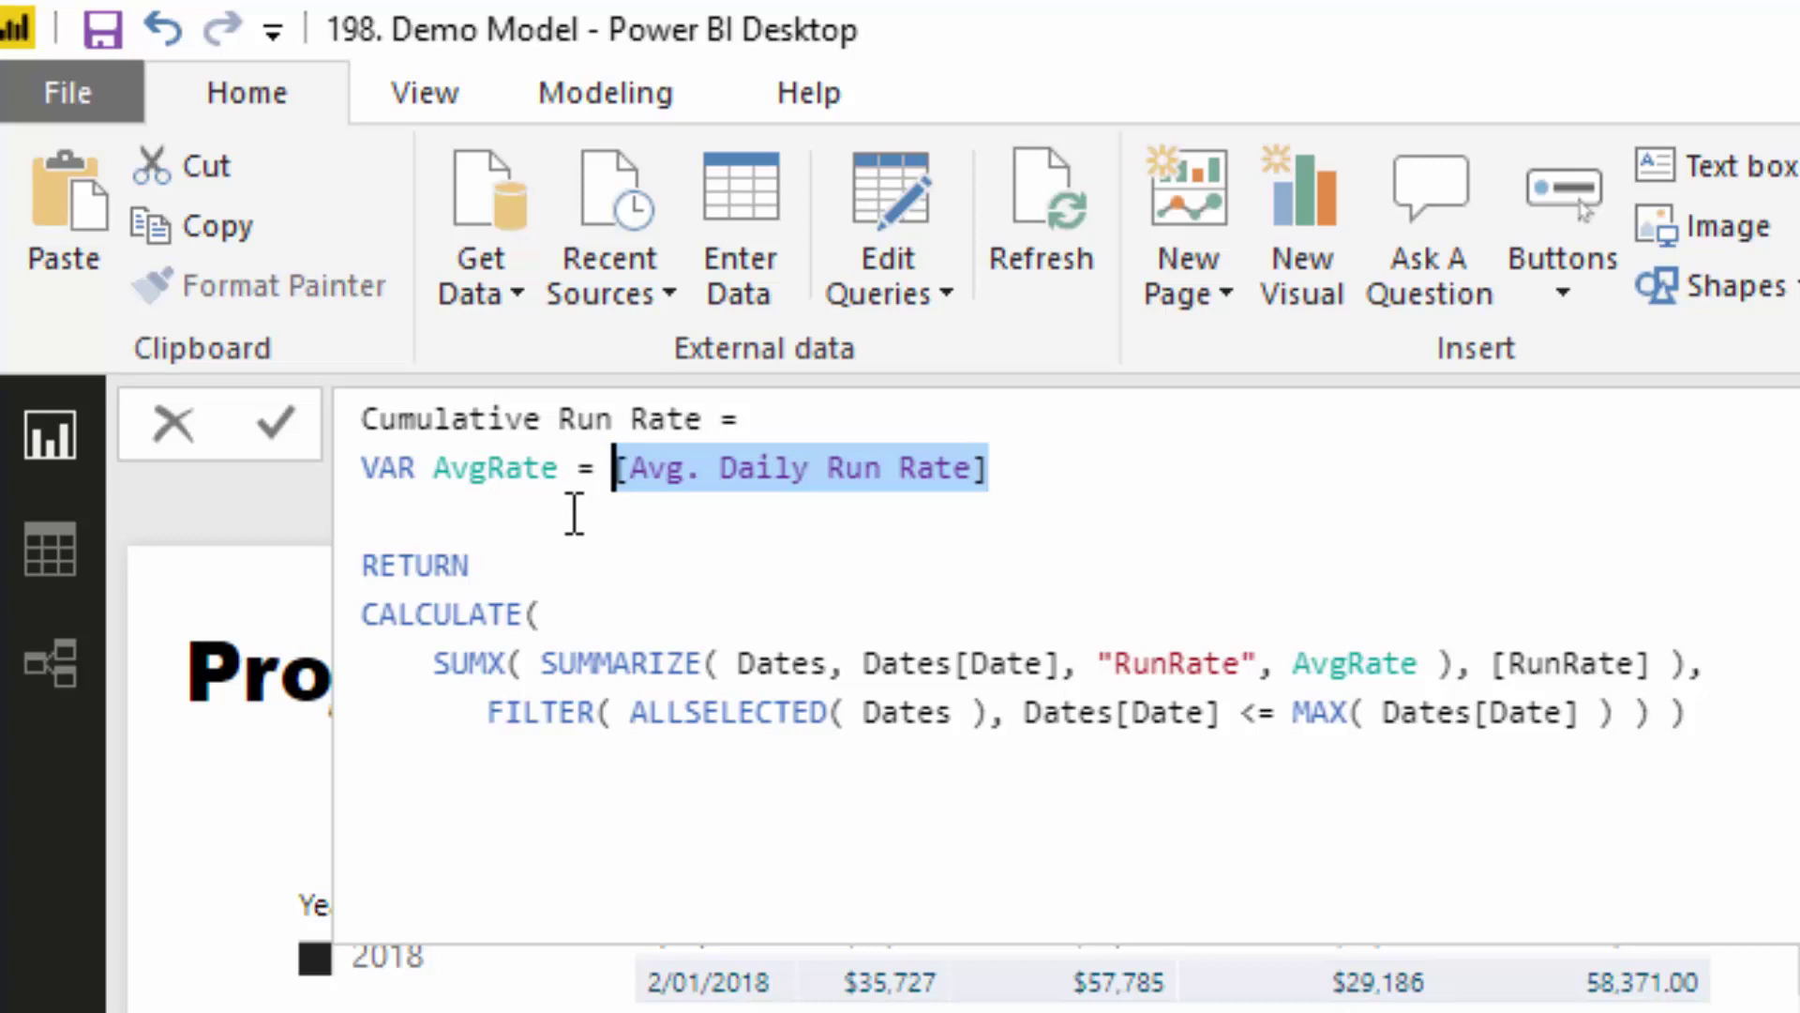
pyautogui.moveTo(437, 668); pyautogui.dragTo(510, 663)
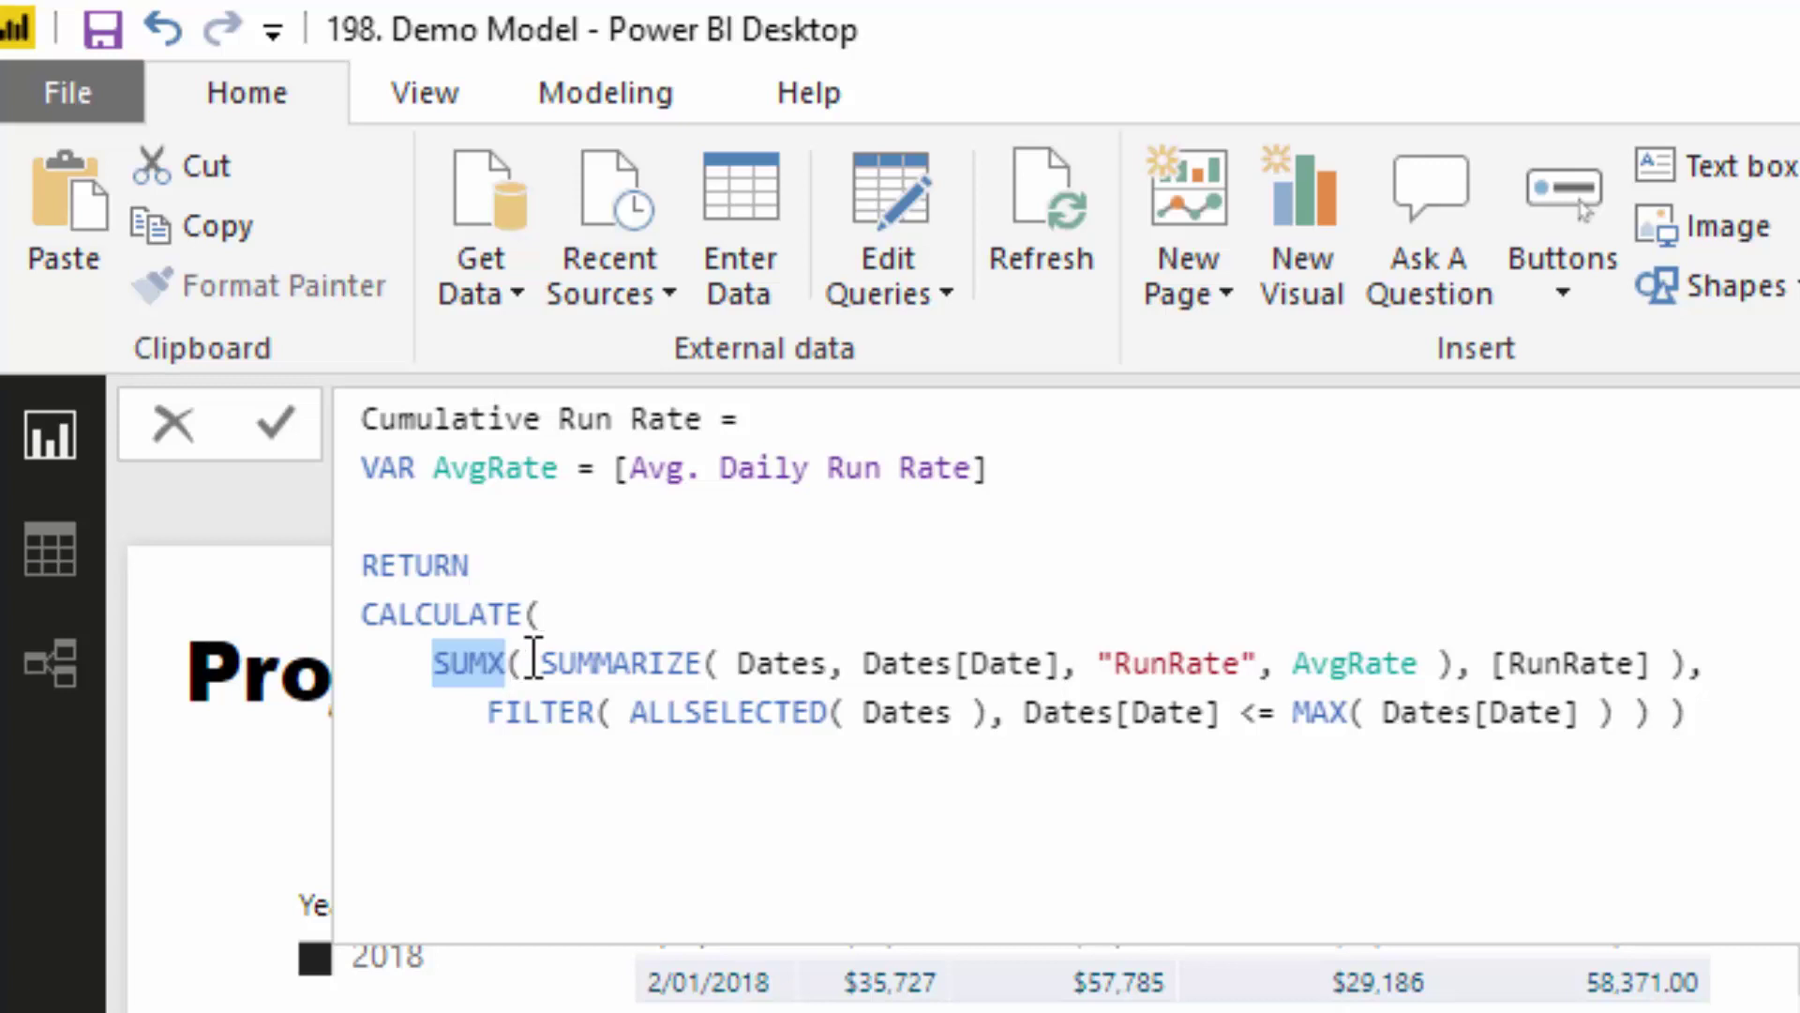
pyautogui.click(551, 663)
pyautogui.moveTo(551, 663); pyautogui.dragTo(1454, 663)
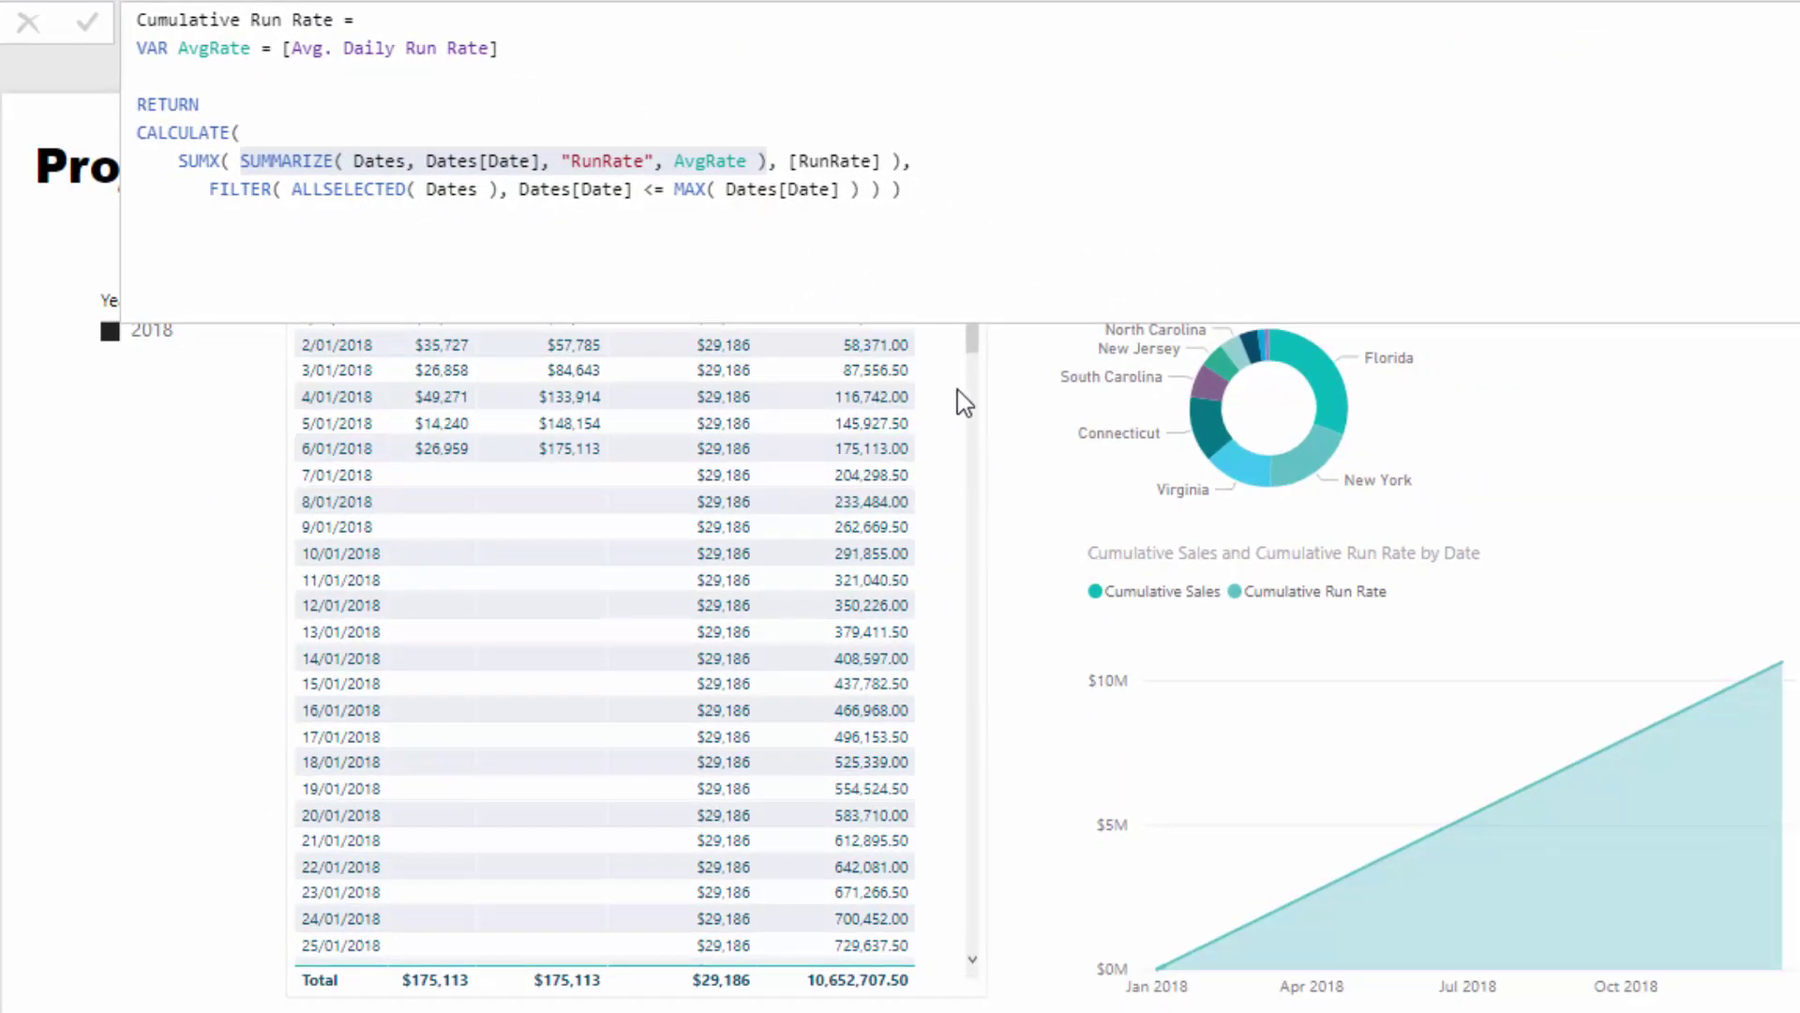
pyautogui.click(958, 390)
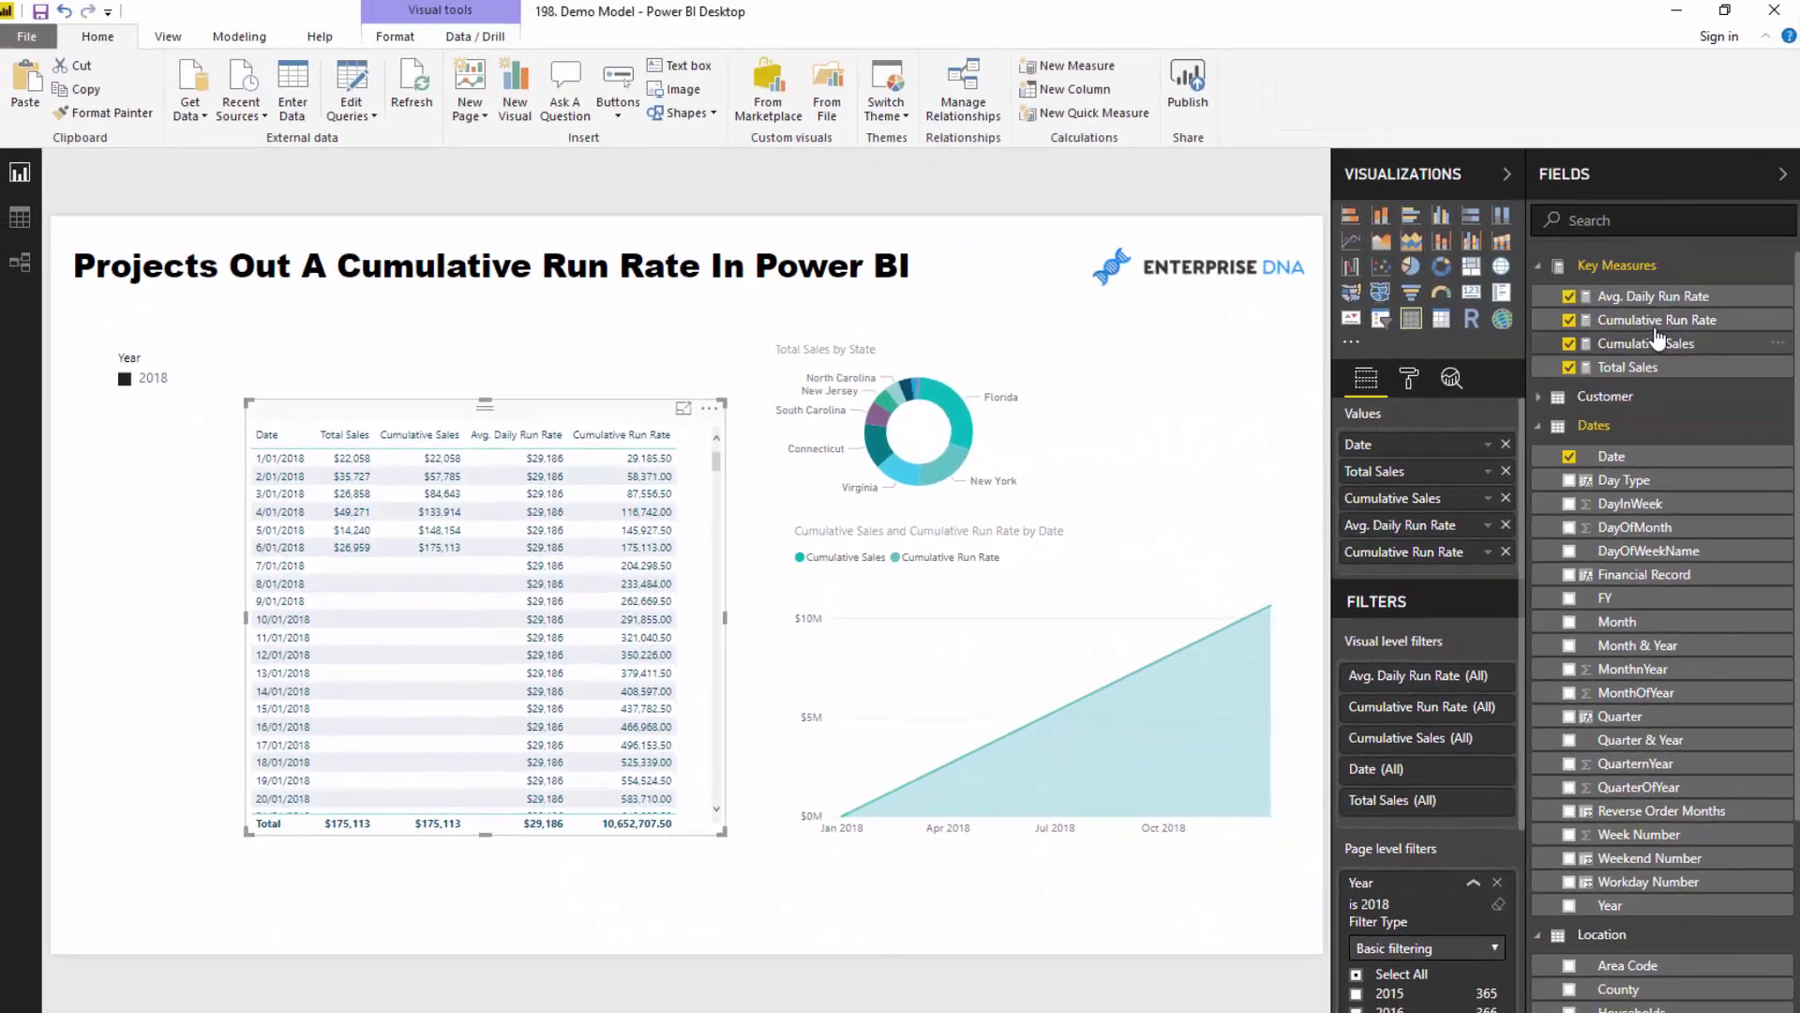
# Step: Expand the full Cumulative Run Rate formula and highlight the SUMMARIZE expression and the RunRate column
pyautogui.click(1590, 317)
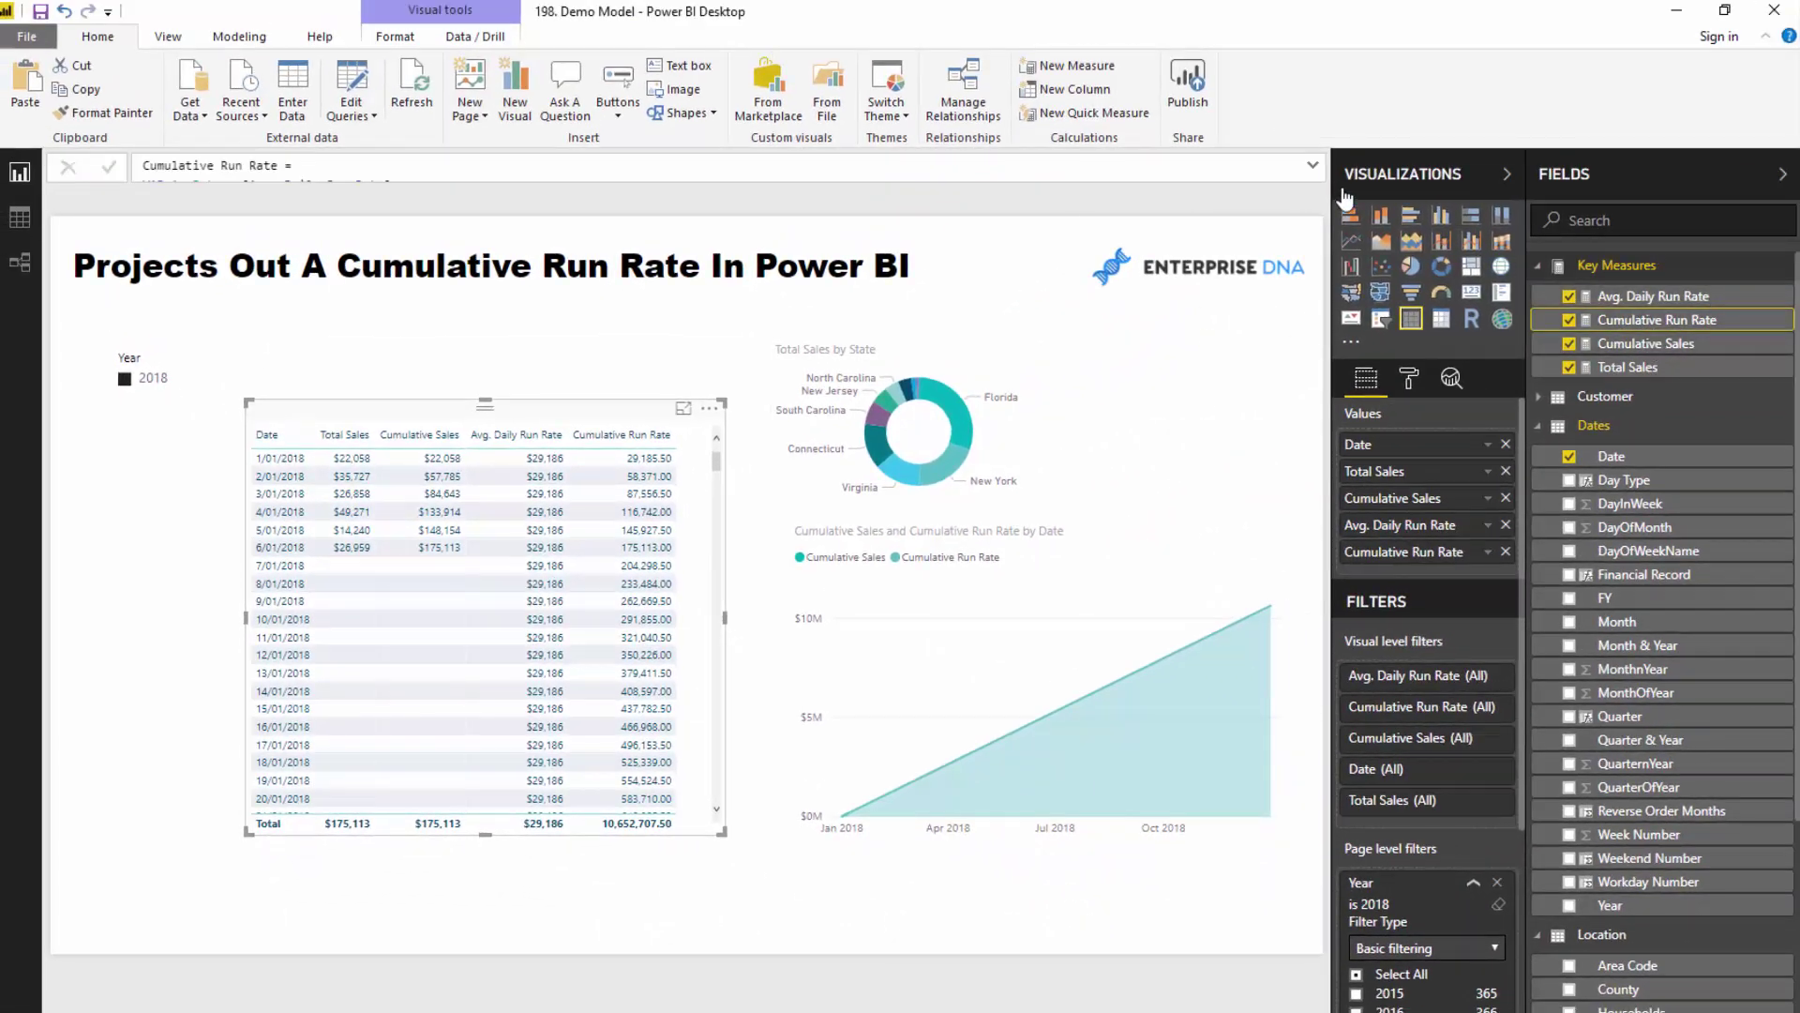
pyautogui.click(1313, 167)
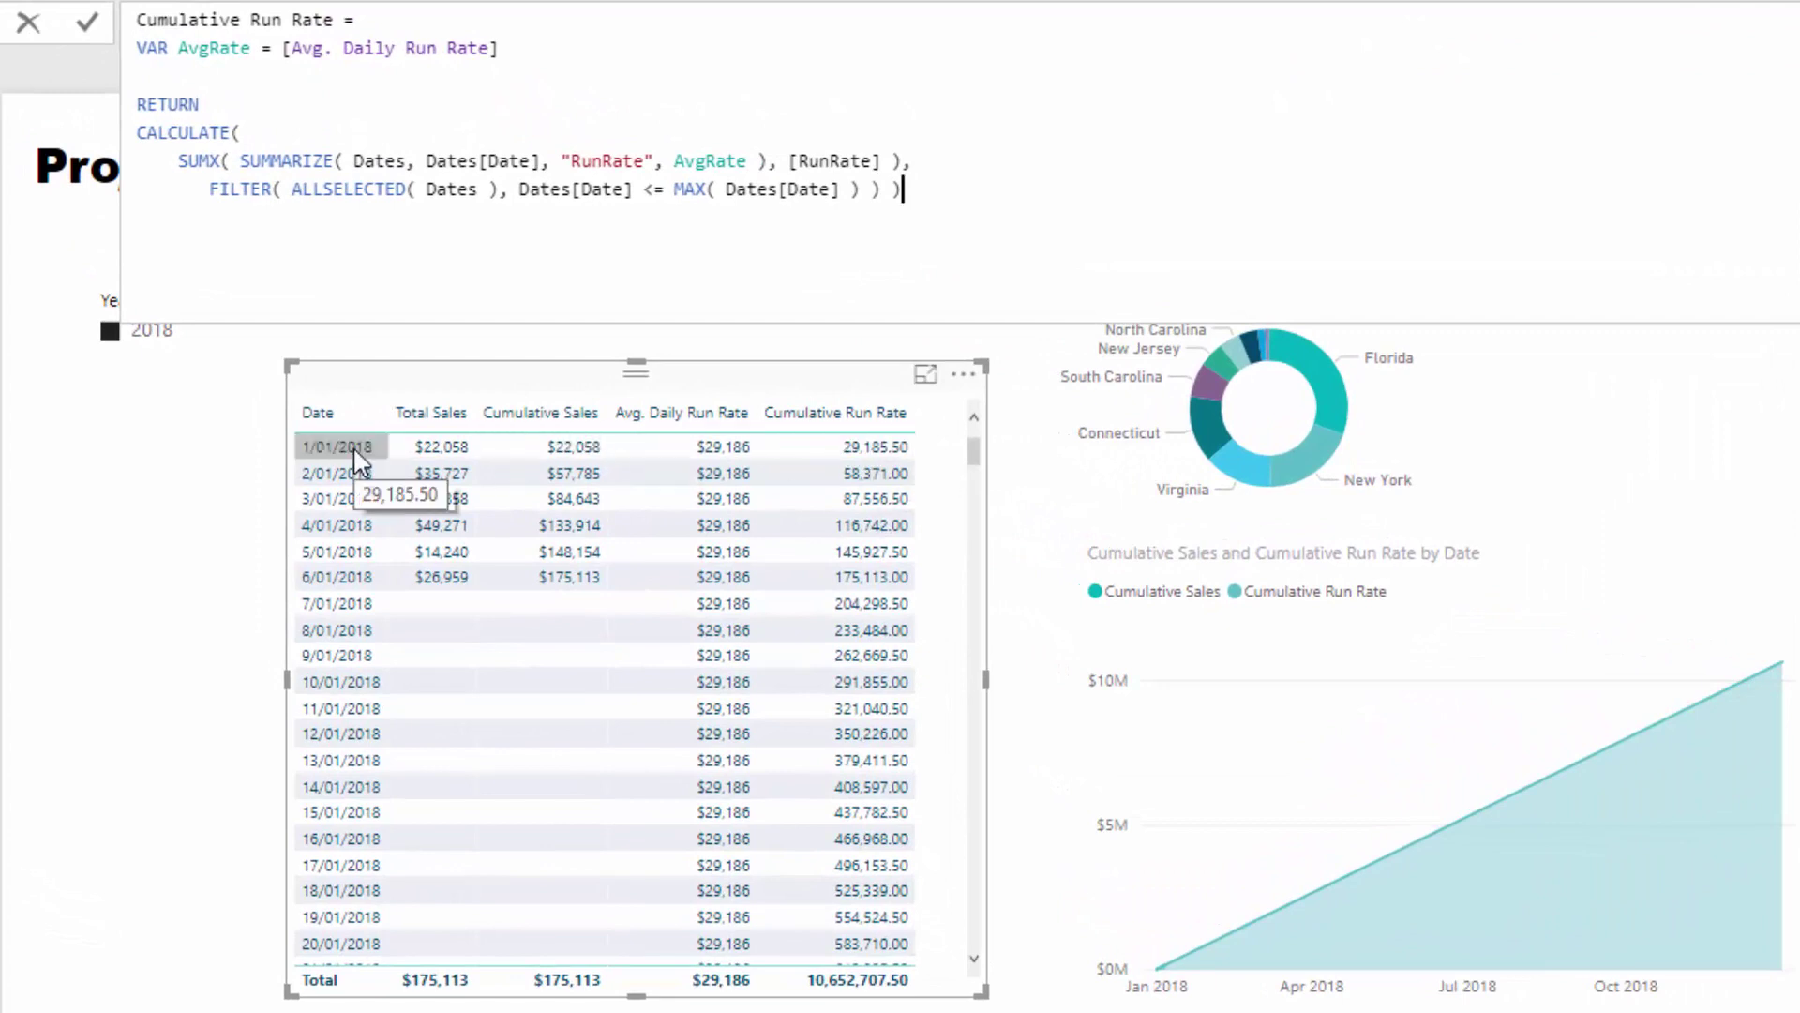
pyautogui.moveTo(242, 163); pyautogui.dragTo(770, 163)
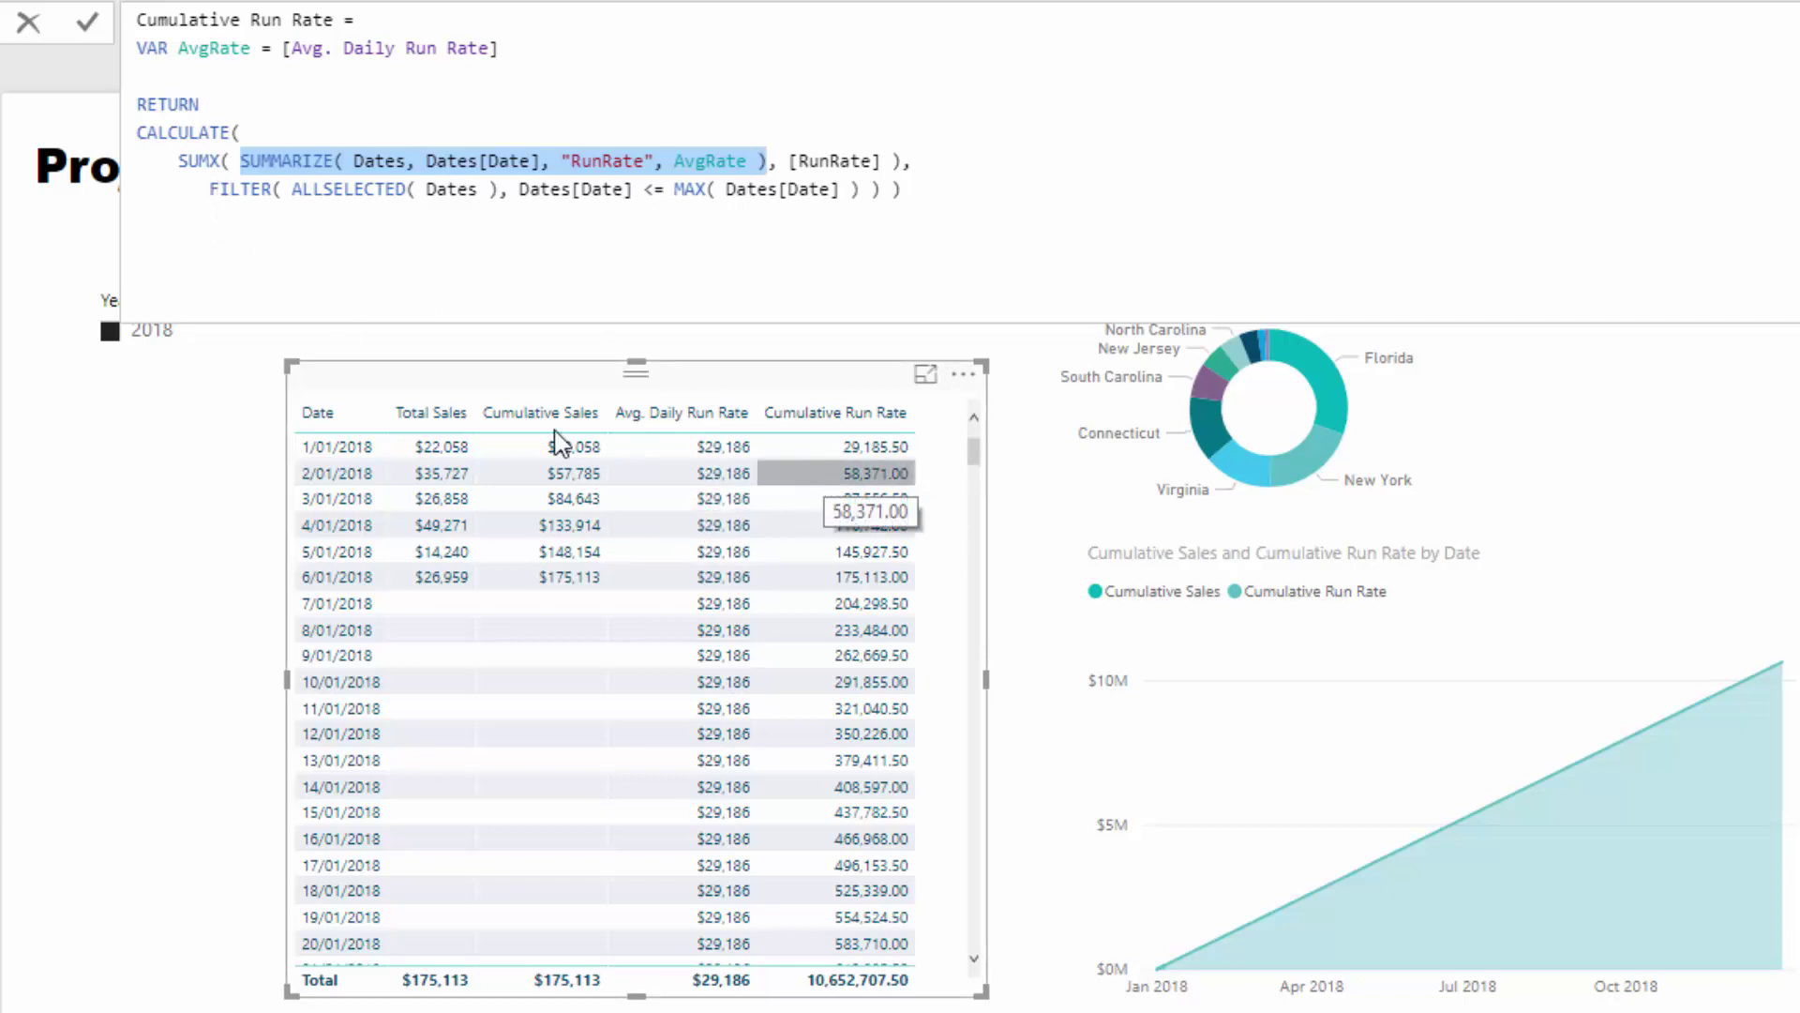
pyautogui.click(242, 160)
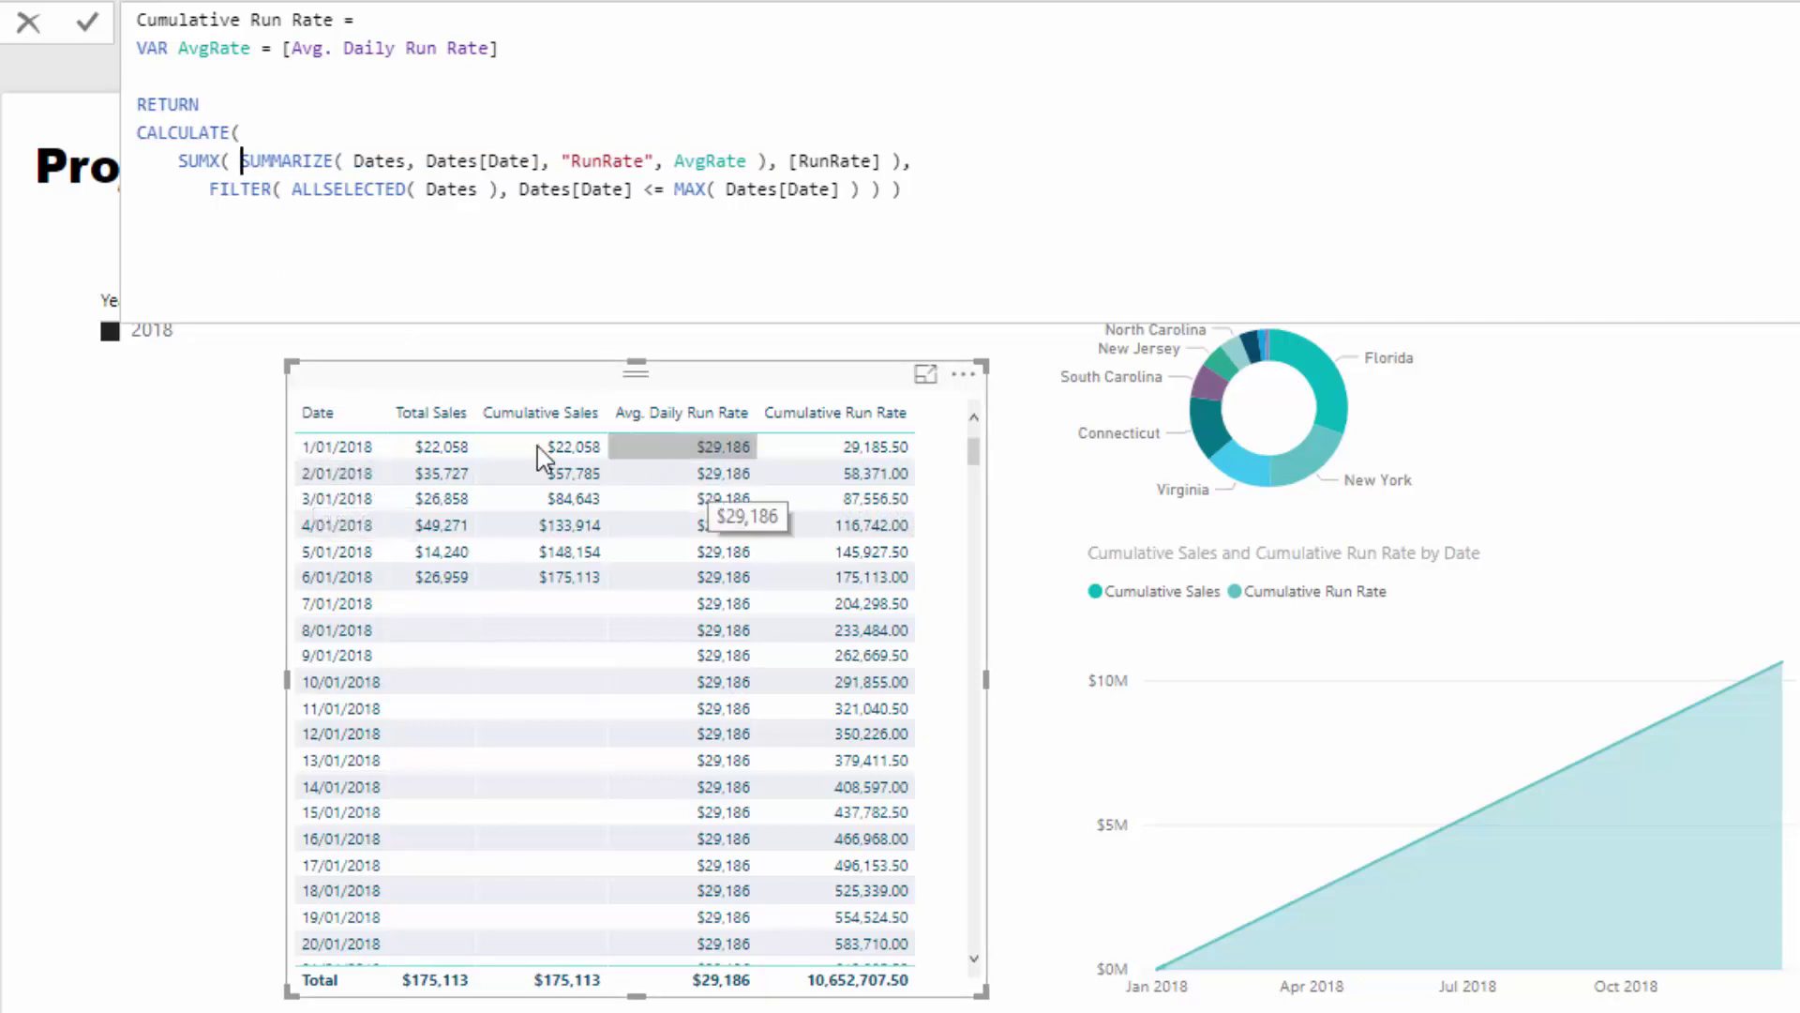
pyautogui.moveTo(566, 156); pyautogui.dragTo(657, 156)
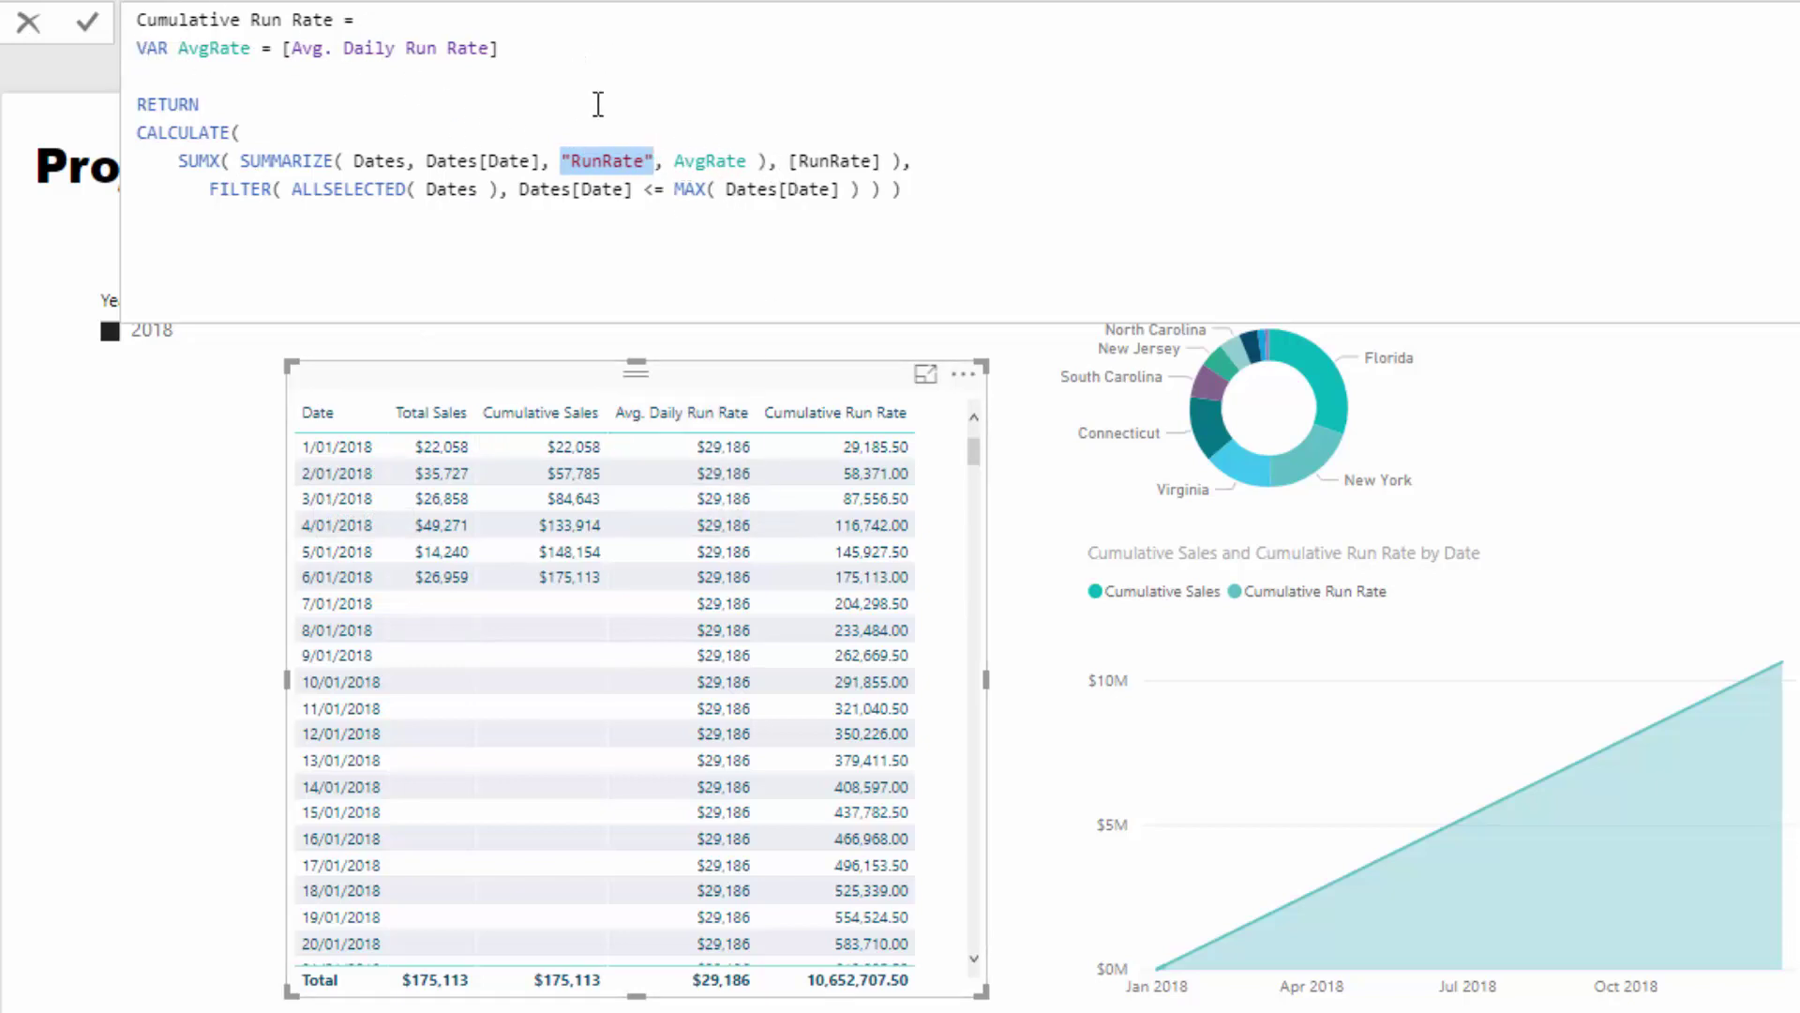
pyautogui.moveTo(201, 192); pyautogui.dragTo(934, 204)
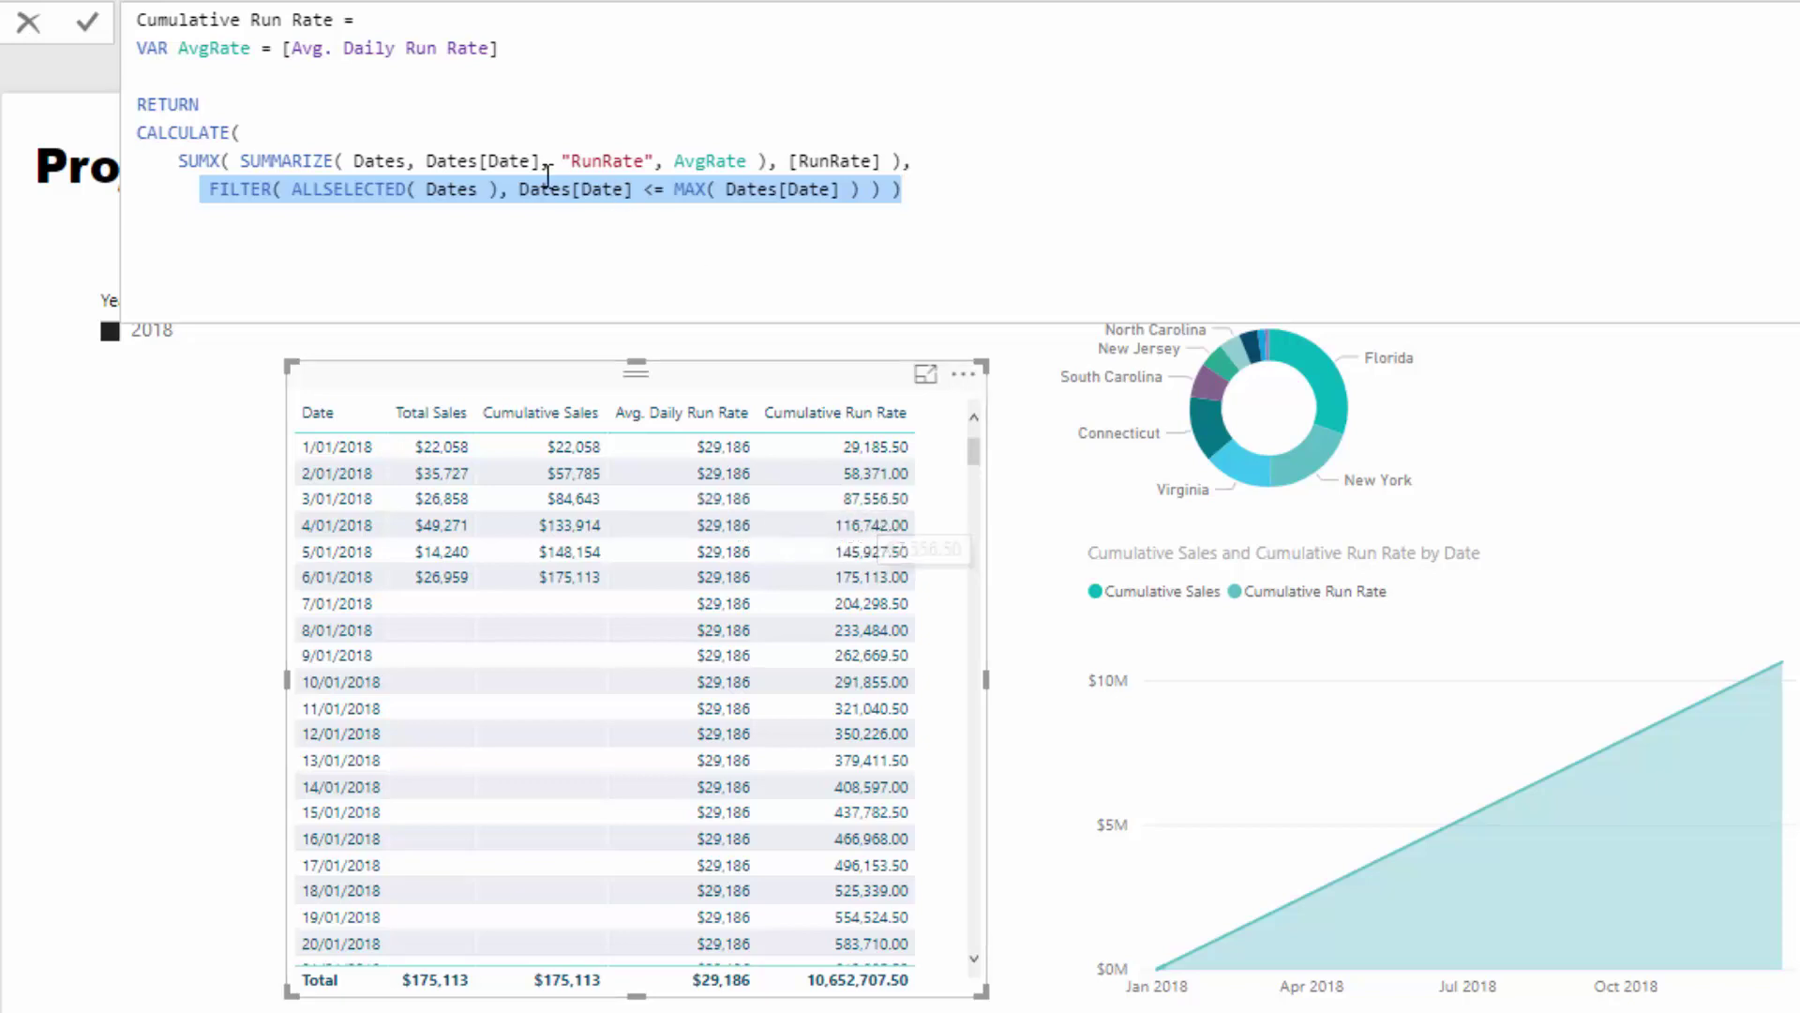
pyautogui.moveTo(178, 161); pyautogui.dragTo(914, 161)
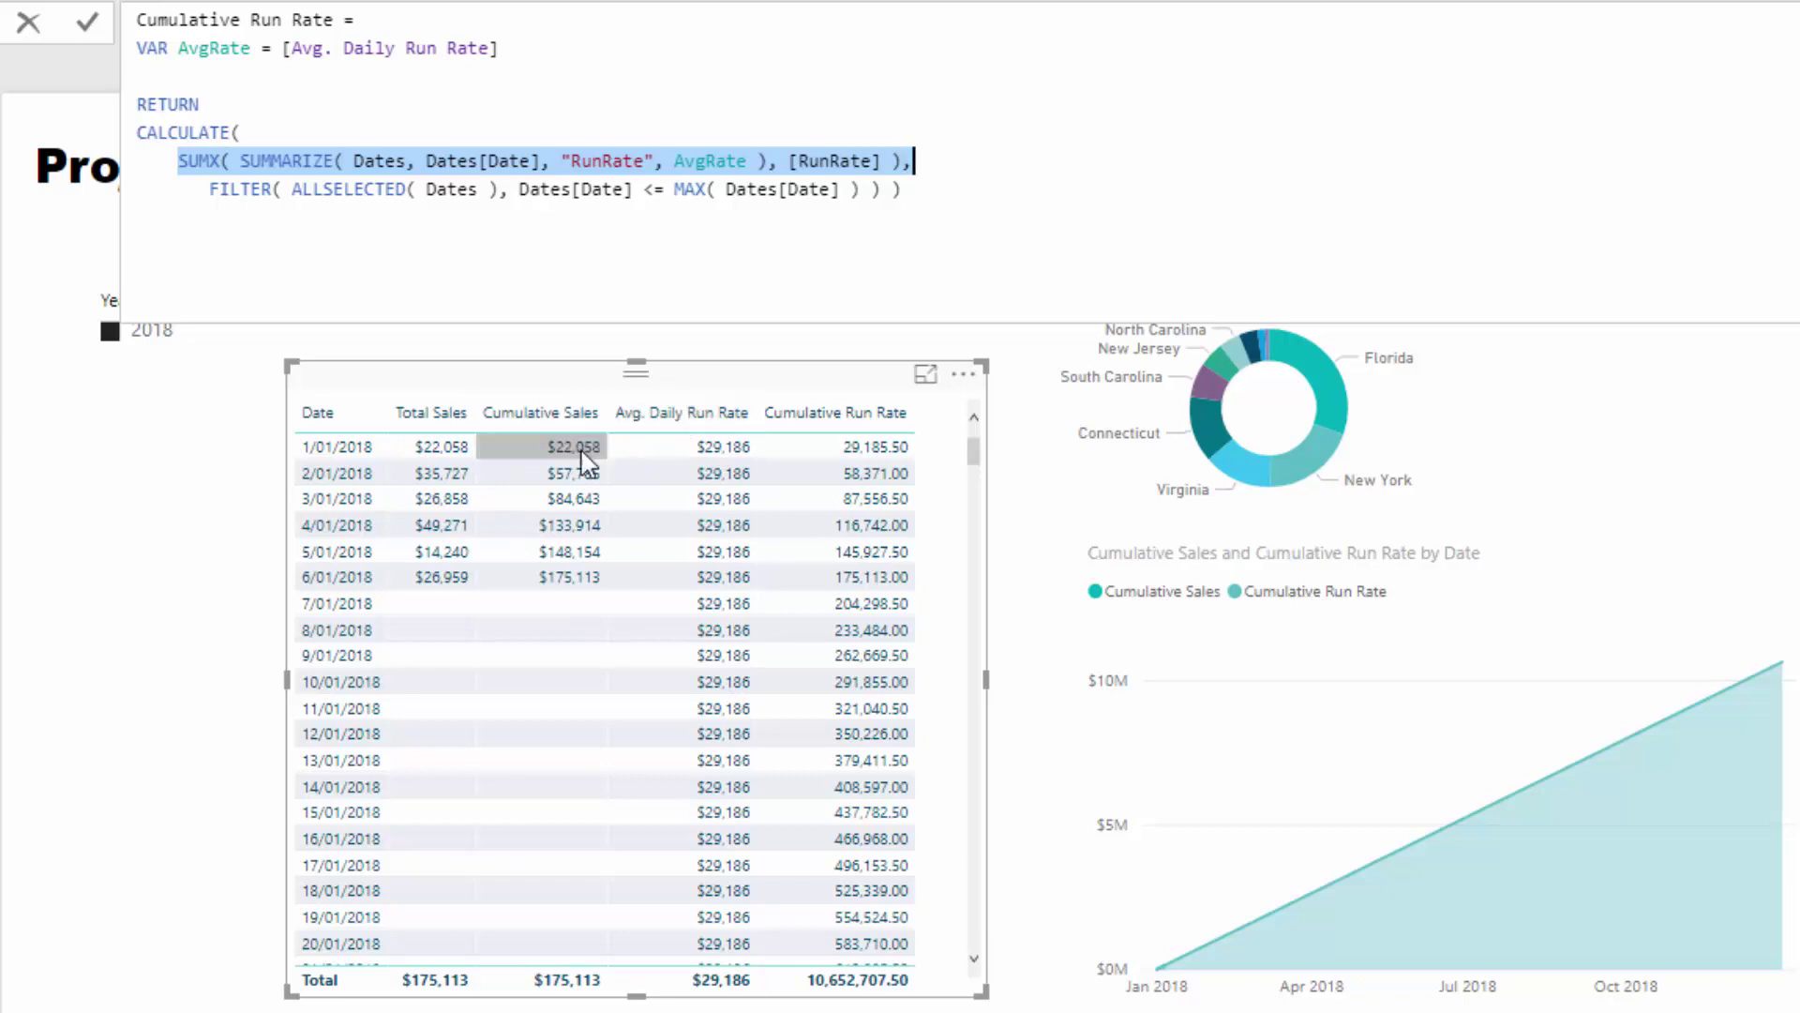
pyautogui.click(533, 234)
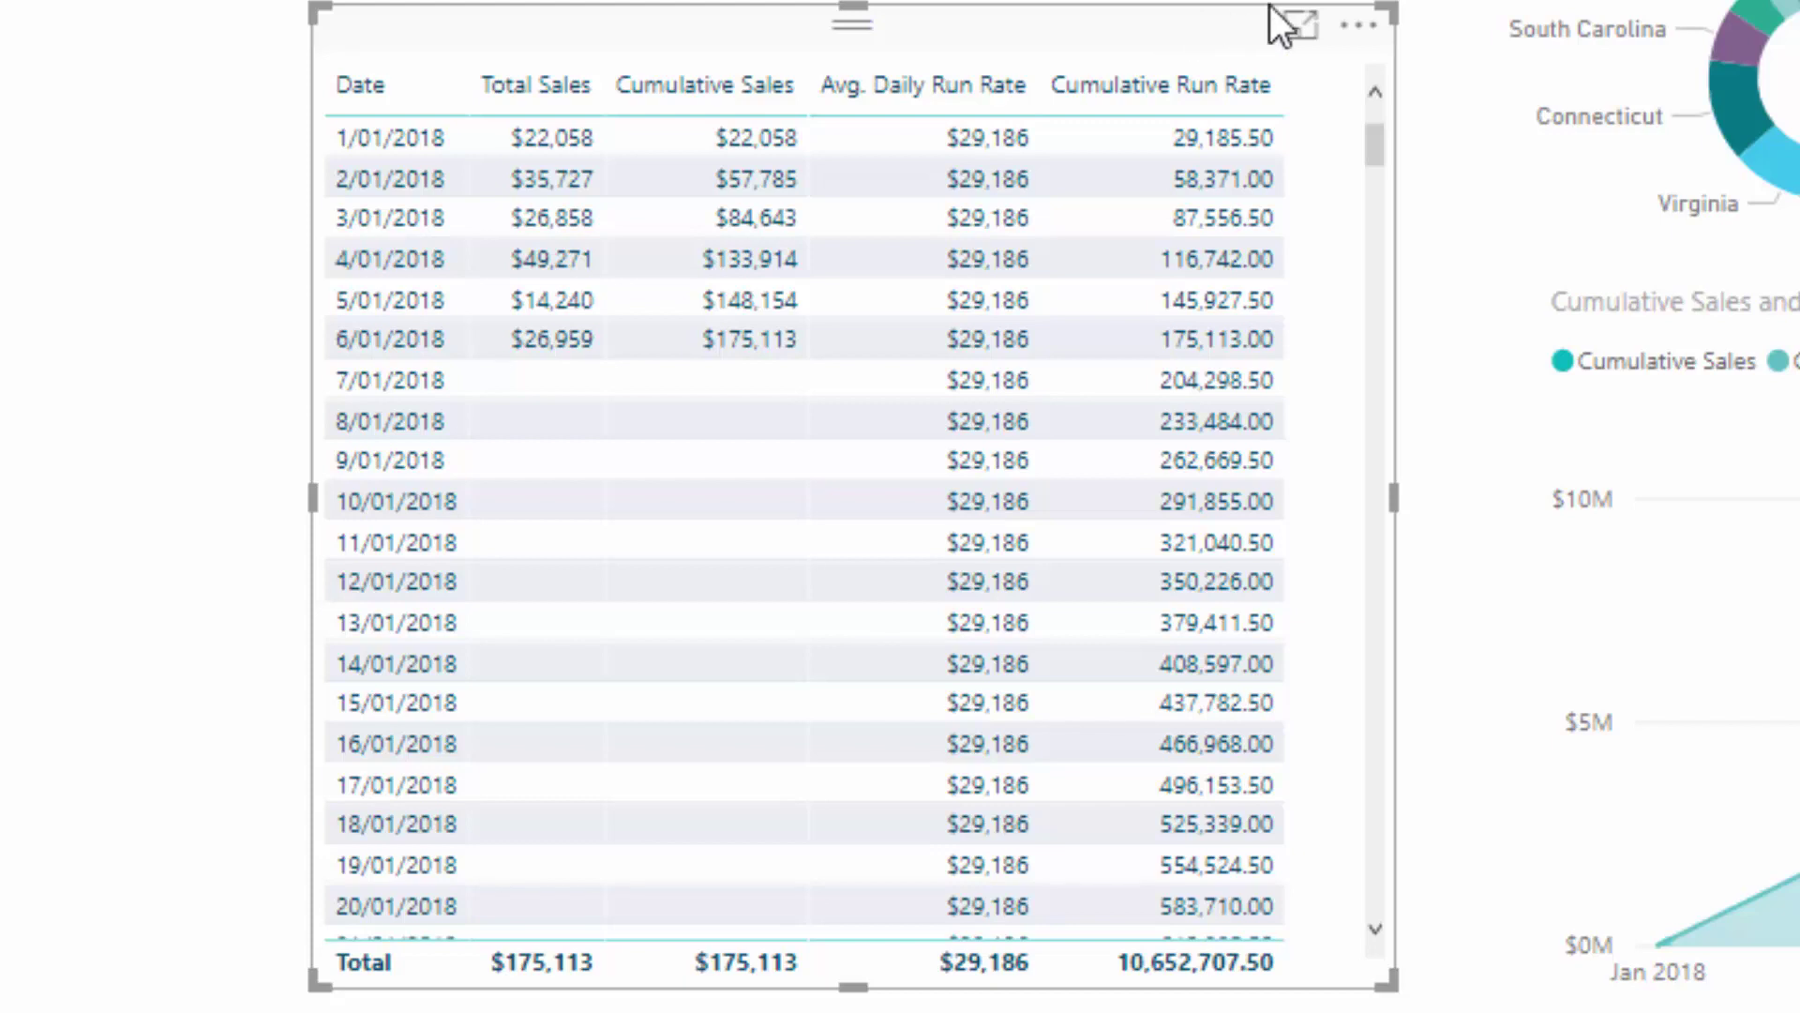
# Step: Open and dismiss the table visual's More options menu without choosing anything
pyautogui.click(1358, 26)
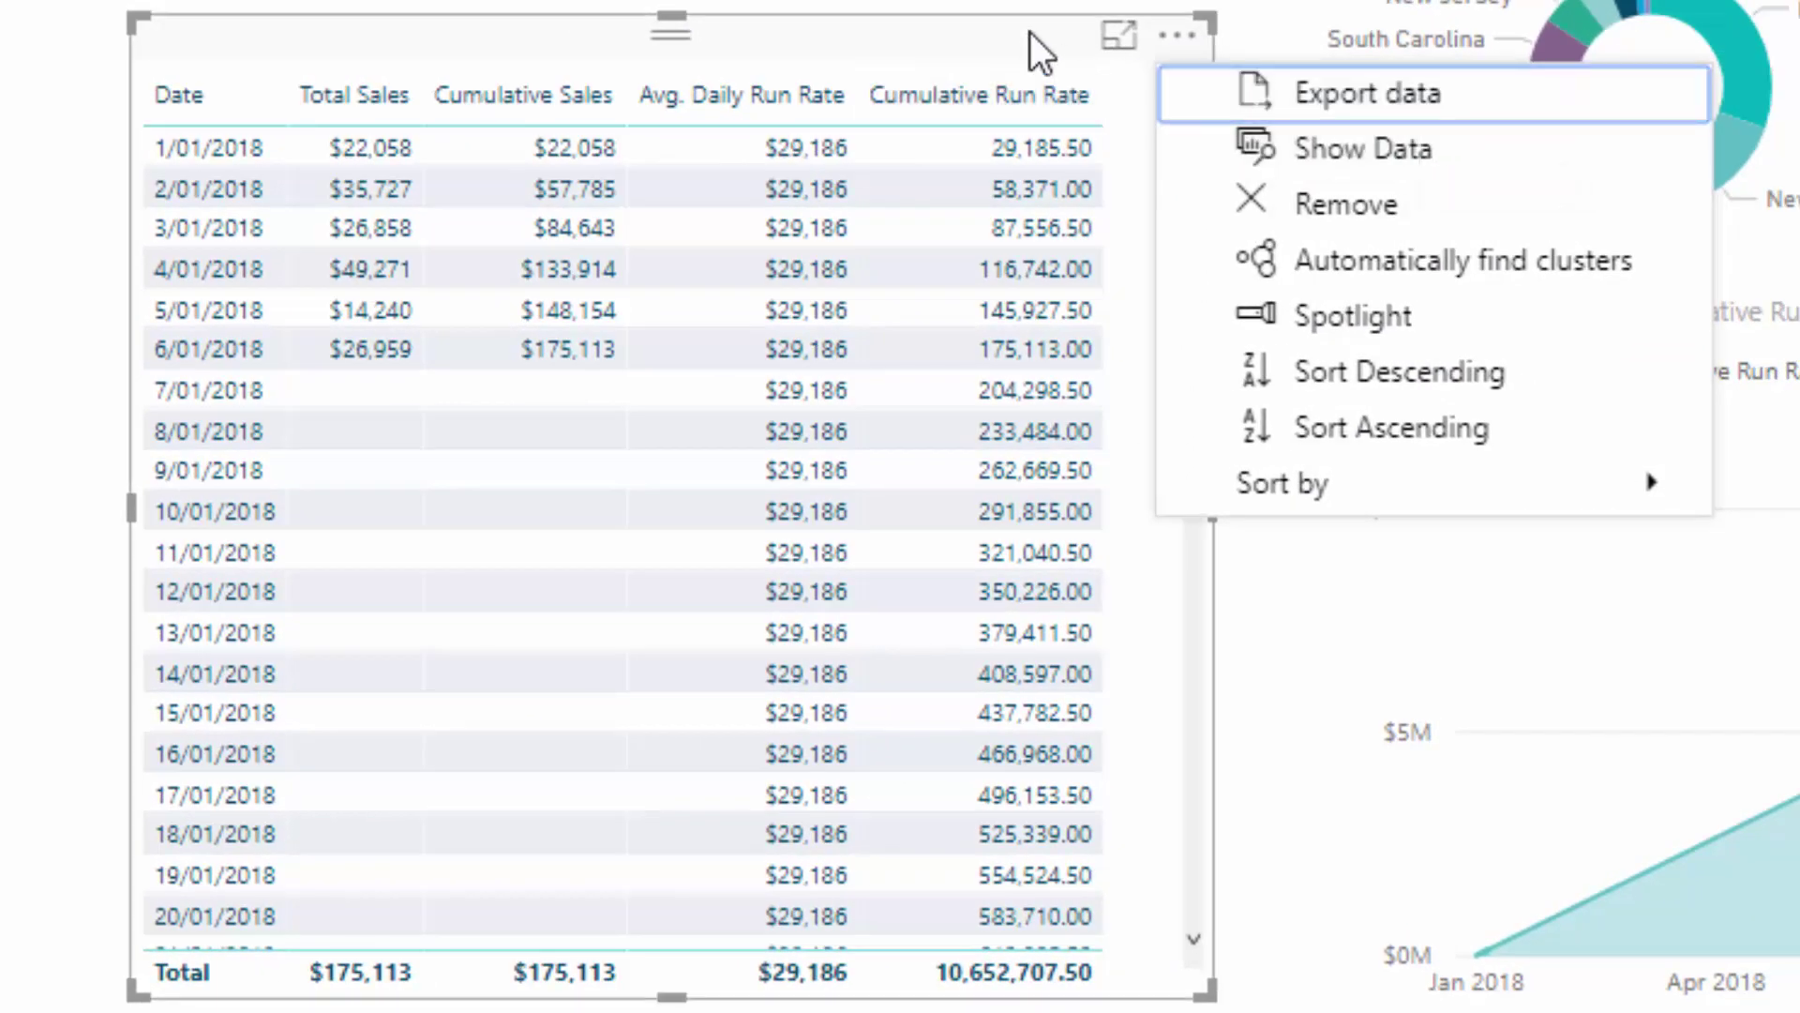
pyautogui.click(1015, 30)
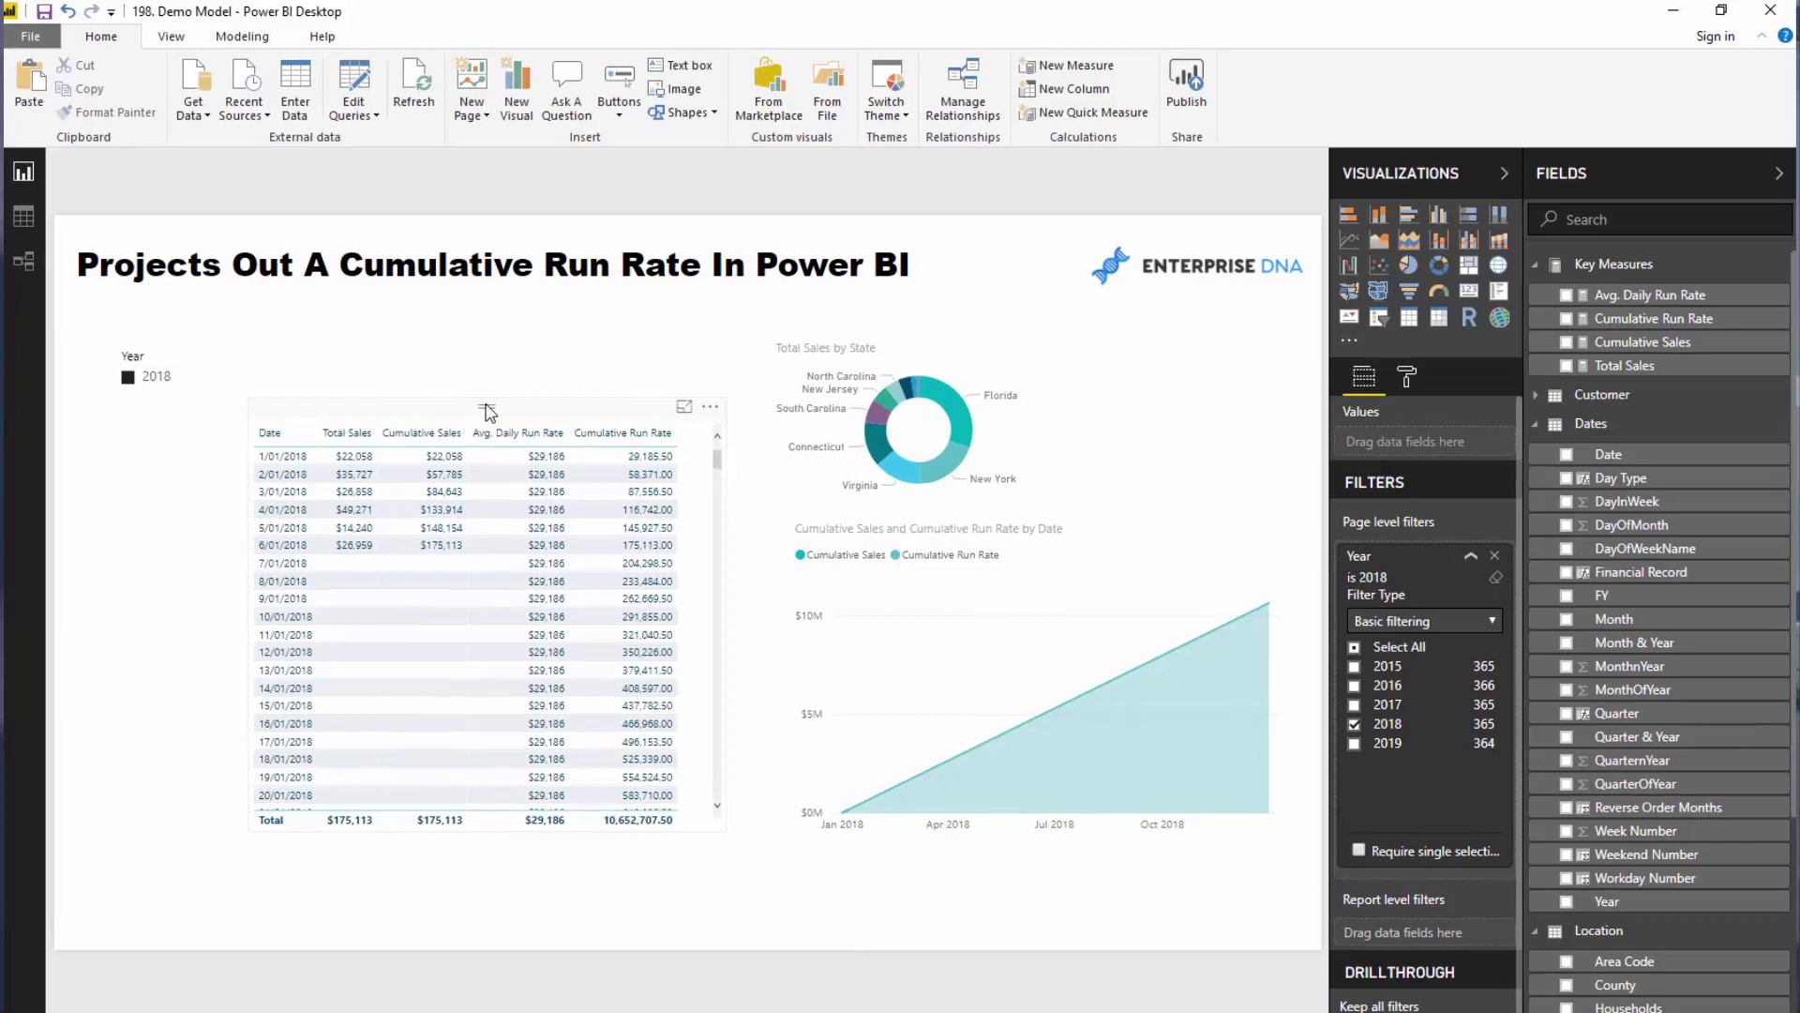
# Step: Stretch the run-rate table taller so it lists dates through 25/01/2018
pyautogui.click(490, 409)
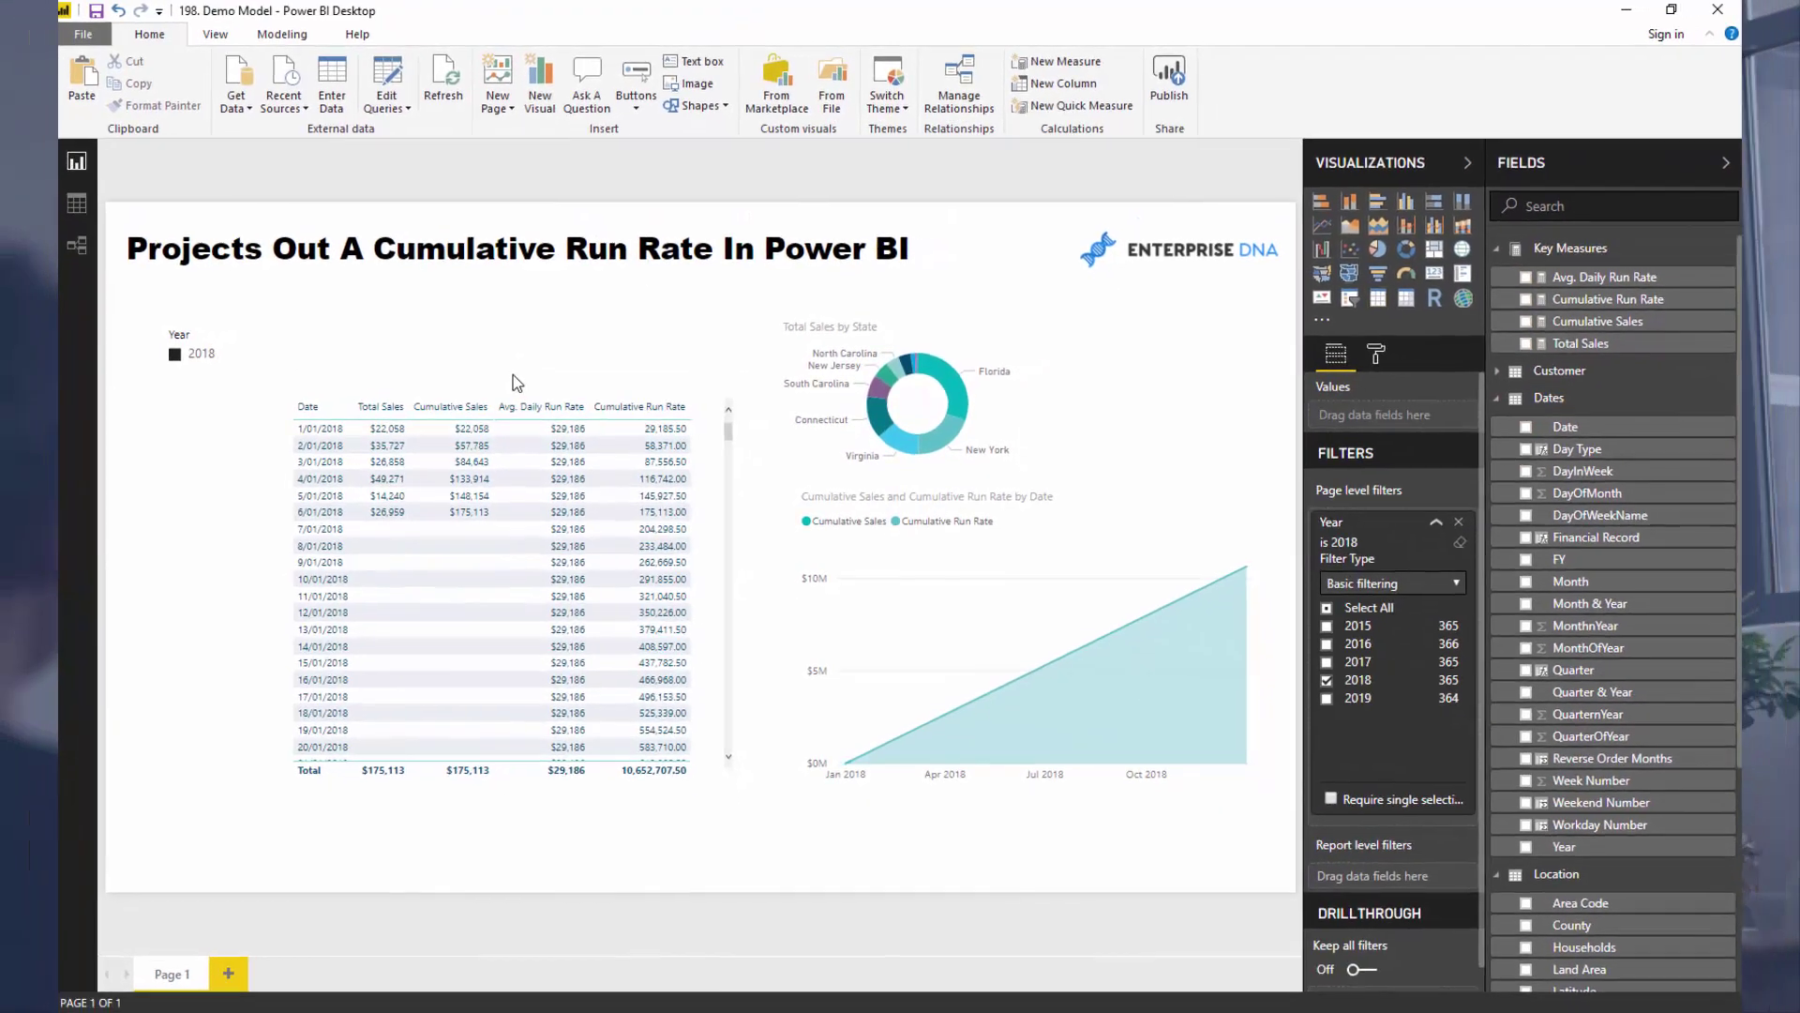
pyautogui.moveTo(514, 383); pyautogui.dragTo(512, 300)
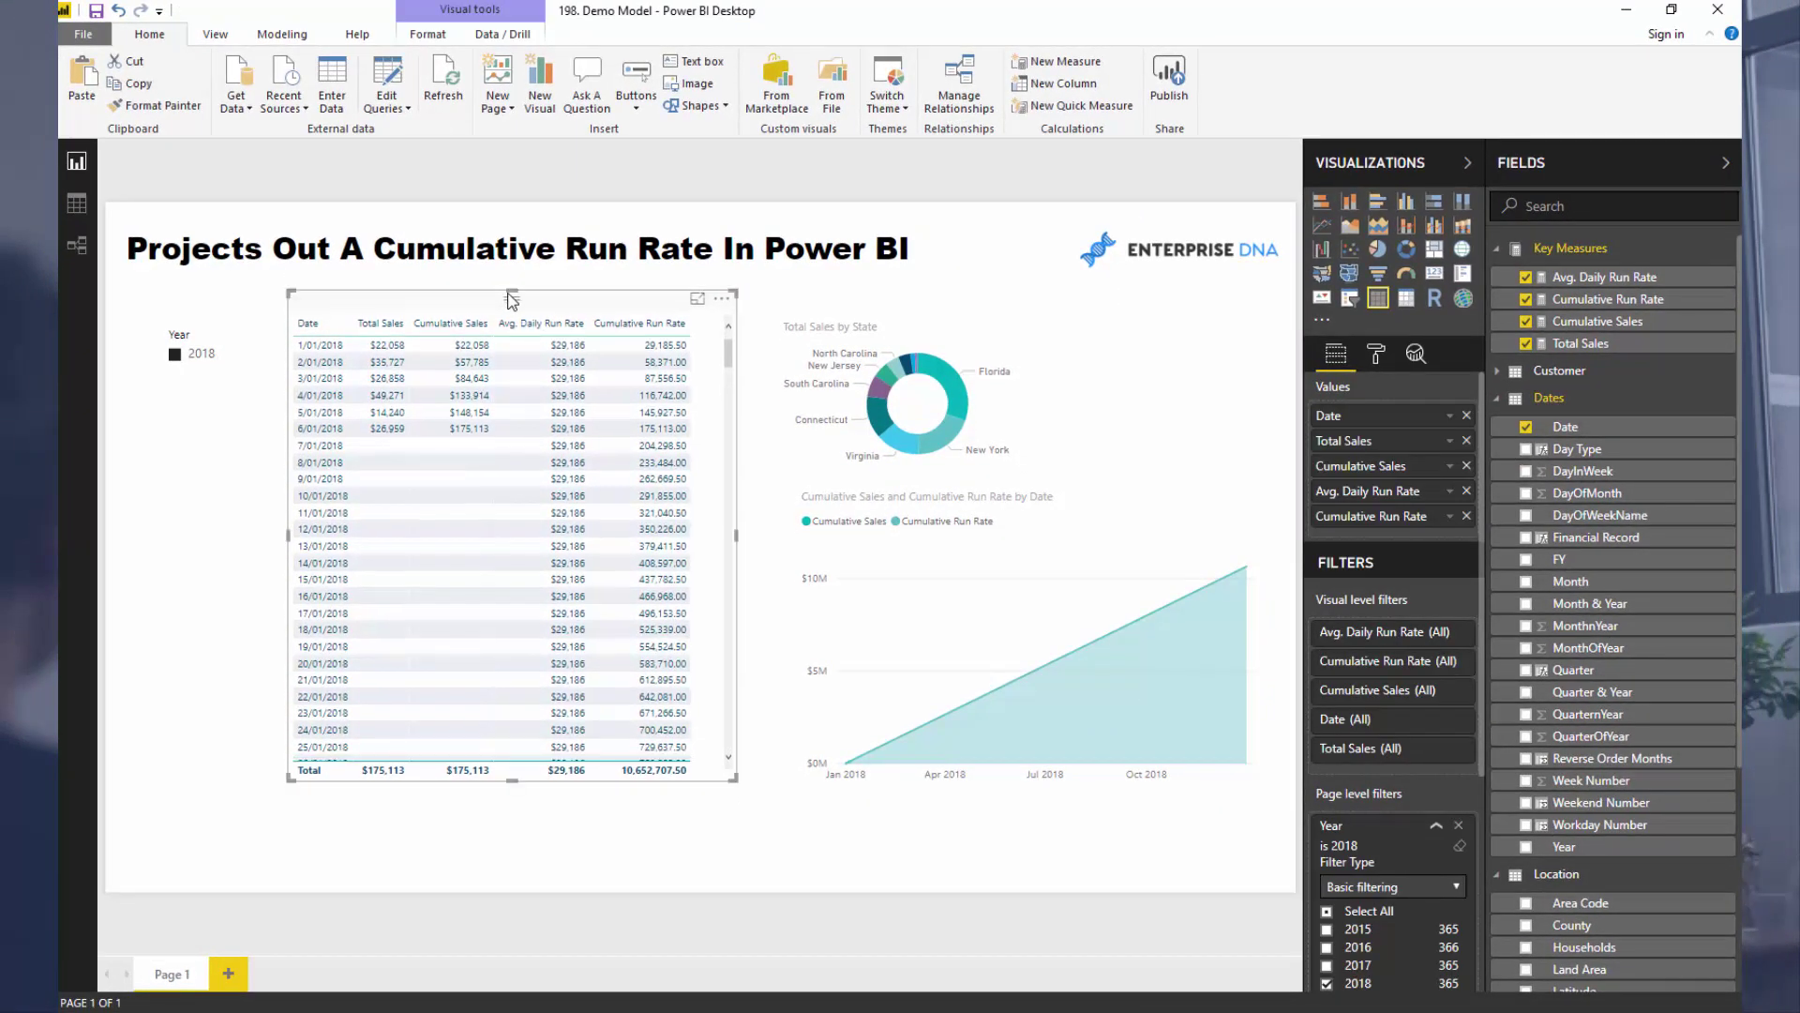